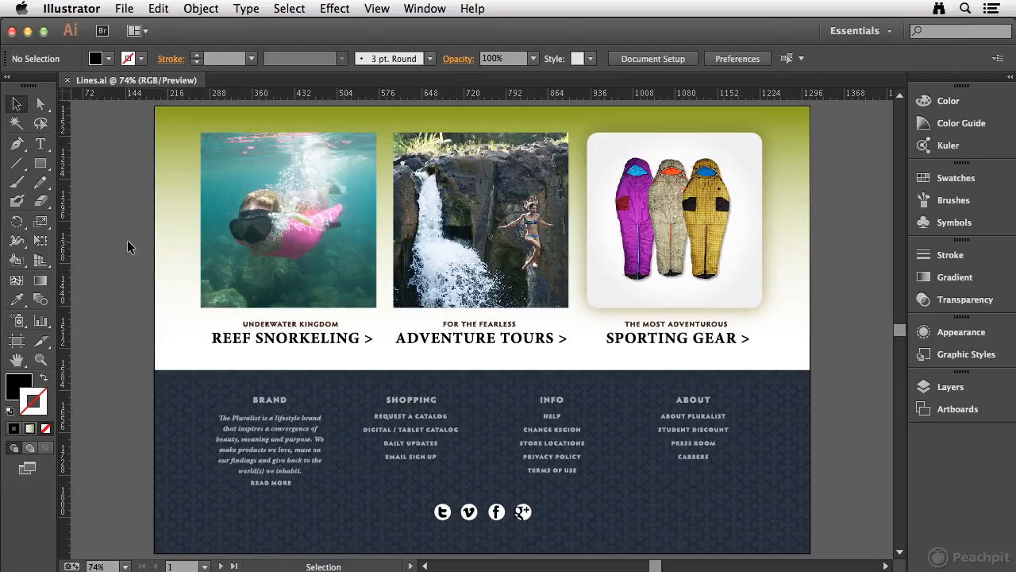
Detach the line tool group as a floating palette and activate the Line Segment tool.
left_click(19, 167)
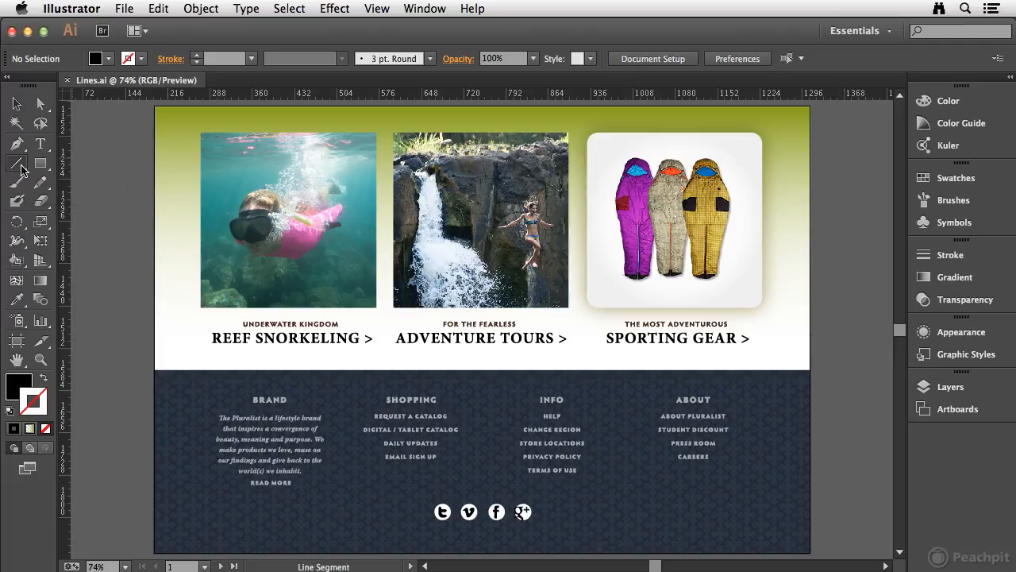
left_click(19, 167)
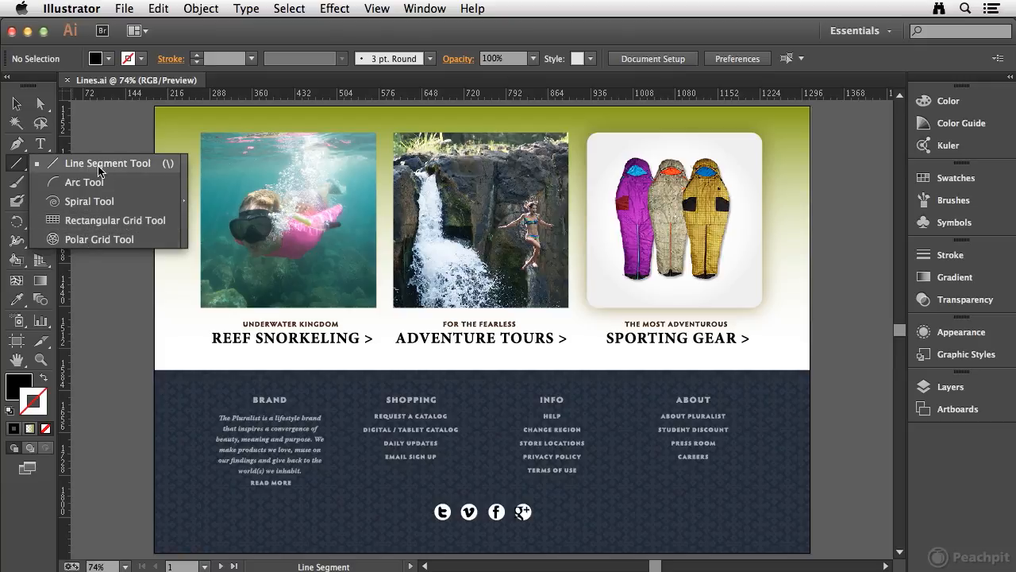
left_click(184, 195)
left_click_drag(86, 178, 139, 119)
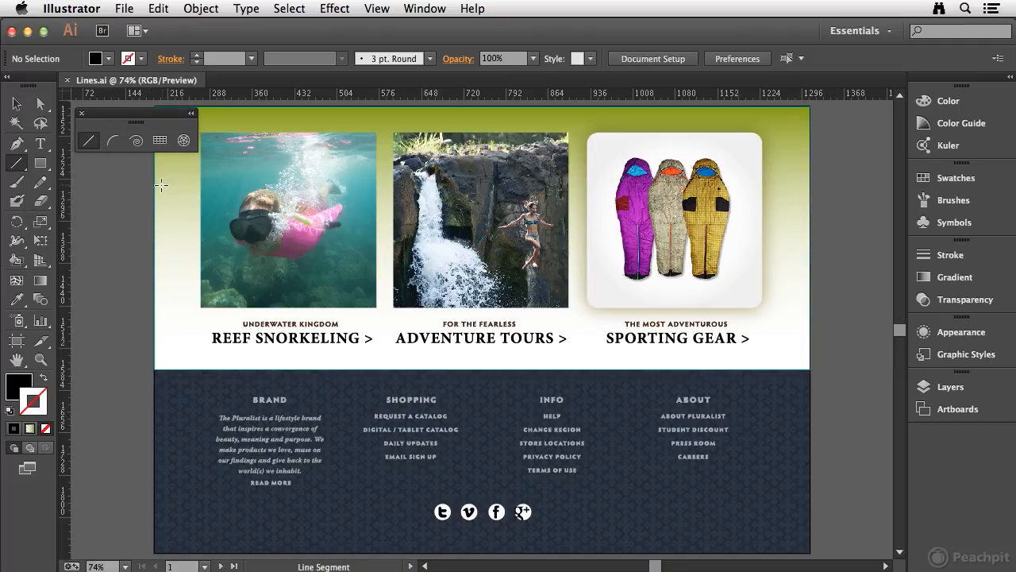
left_click(89, 144)
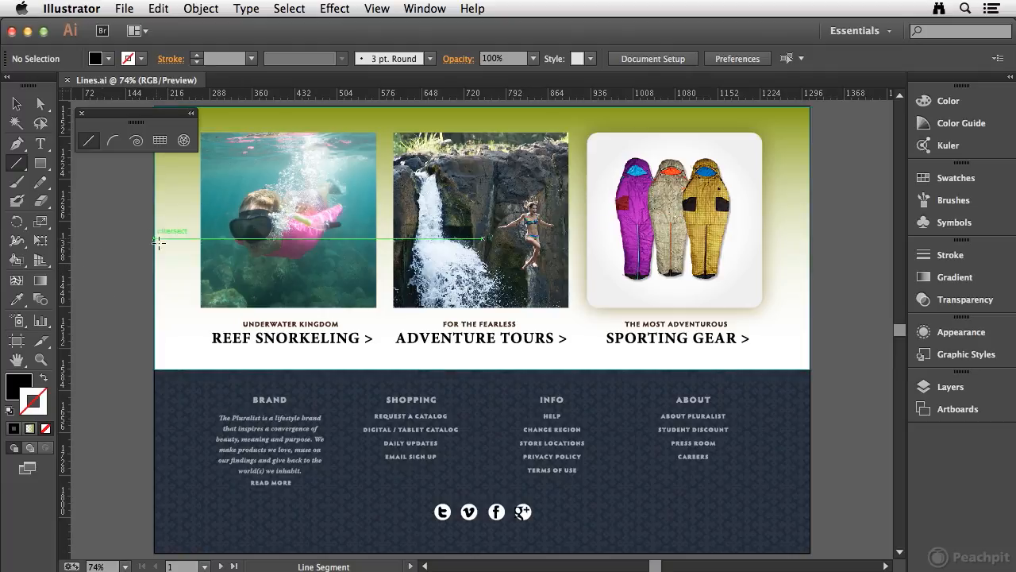
Draw a trial diagonal line, a horizontal line outward from its center and a vertical line around the snorkeling photo, discarding each one.
left_click_drag(166, 281, 506, 158)
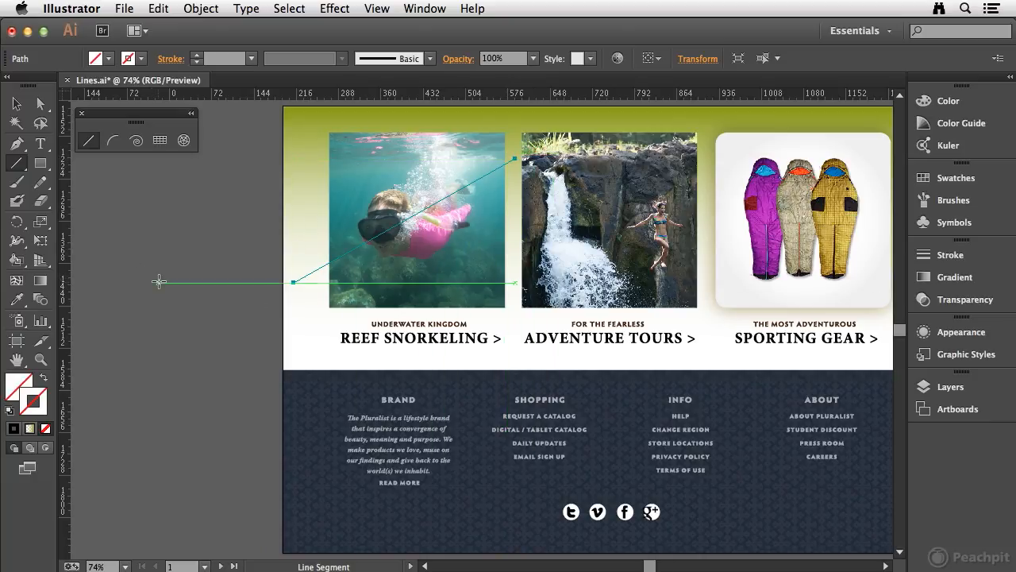
left_click(101, 320)
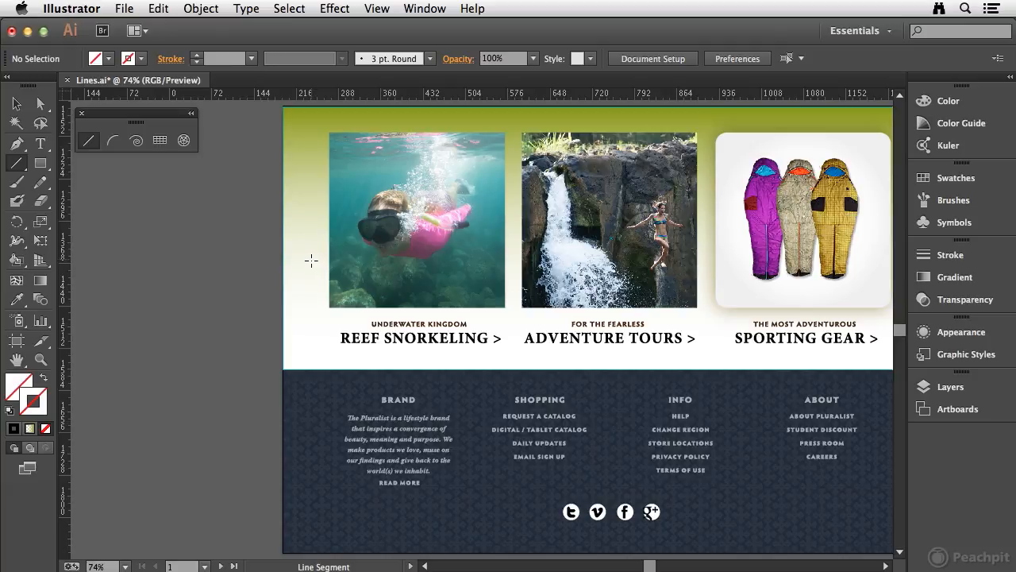
left_click_drag(306, 268, 422, 268)
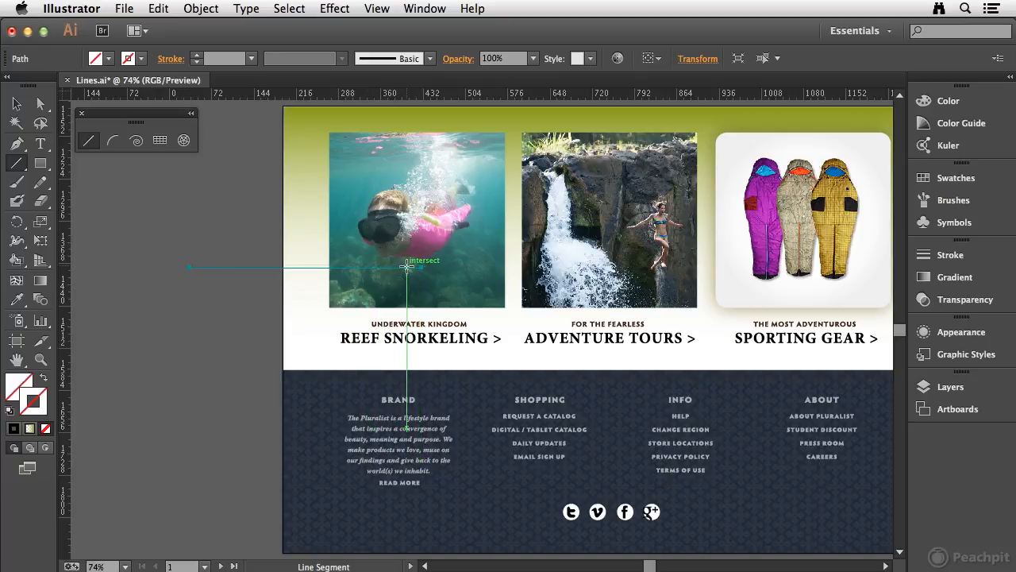
key("Delete")
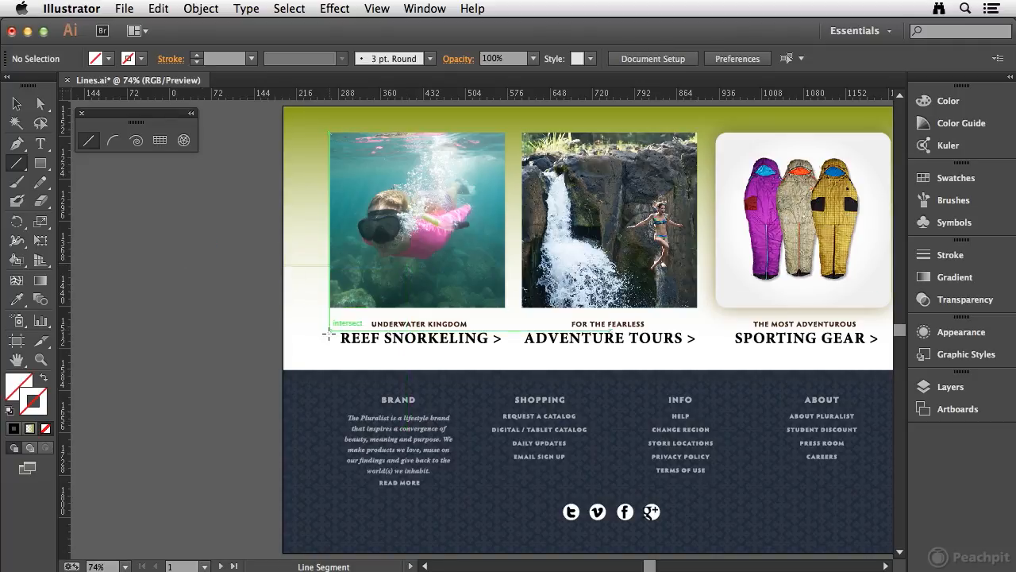
mouse_move(308, 344)
left_mouse_down()
mouse_move(312, 224)
mouse_move(358, 225)
mouse_move(373, 343)
mouse_move(377, 242)
mouse_move(315, 215)
mouse_move(318, 164)
mouse_move(430, 192)
mouse_move(465, 217)
mouse_move(491, 332)
mouse_move(453, 230)
mouse_move(329, 164)
mouse_move(387, 157)
mouse_move(453, 220)
mouse_move(501, 301)
mouse_move(500, 279)
mouse_move(445, 225)
mouse_move(333, 171)
left_mouse_up()
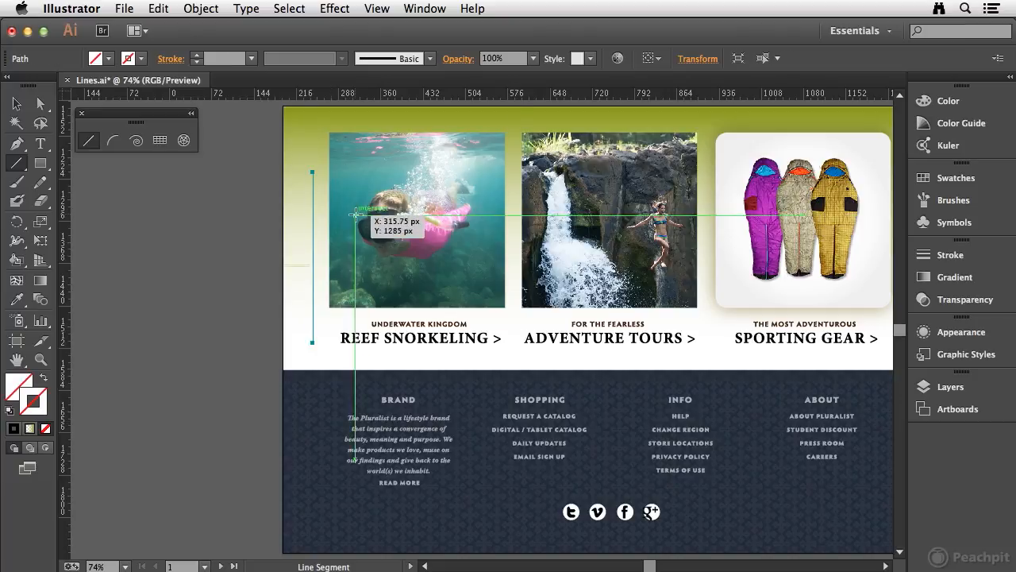
key("super+shift+a")
key("v")
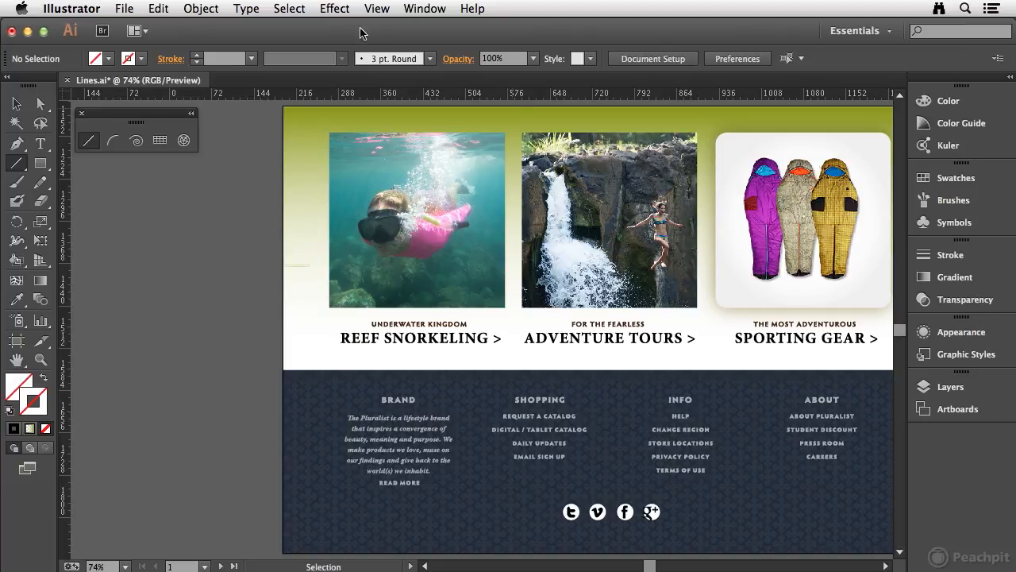
Turn Smart Guides off, draw a trial vertical line beside the snorkeling photo, discard it and turn Smart Guides back on.
left_click(377, 9)
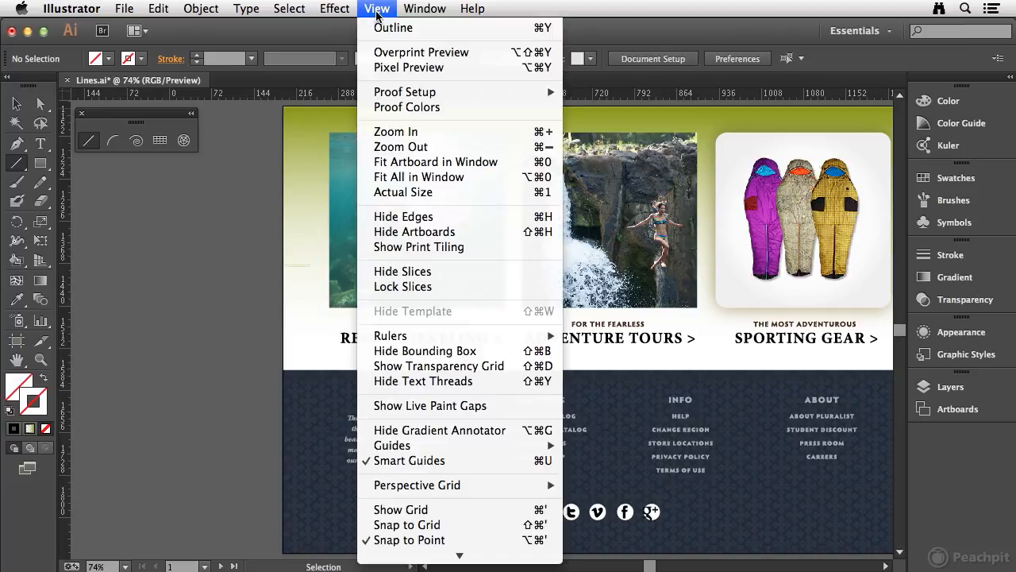
left_click(413, 459)
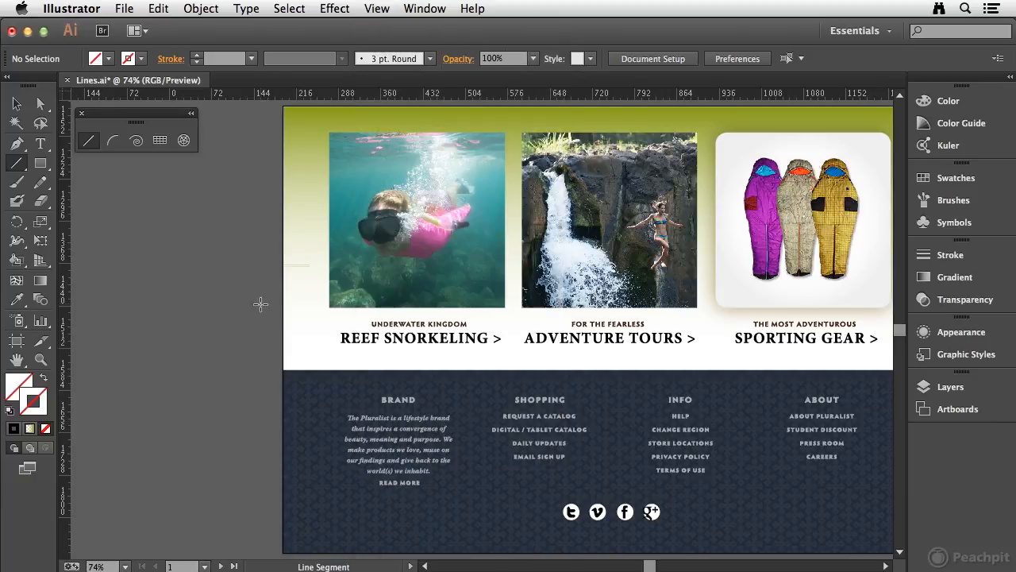
left_click_drag(309, 319, 308, 165)
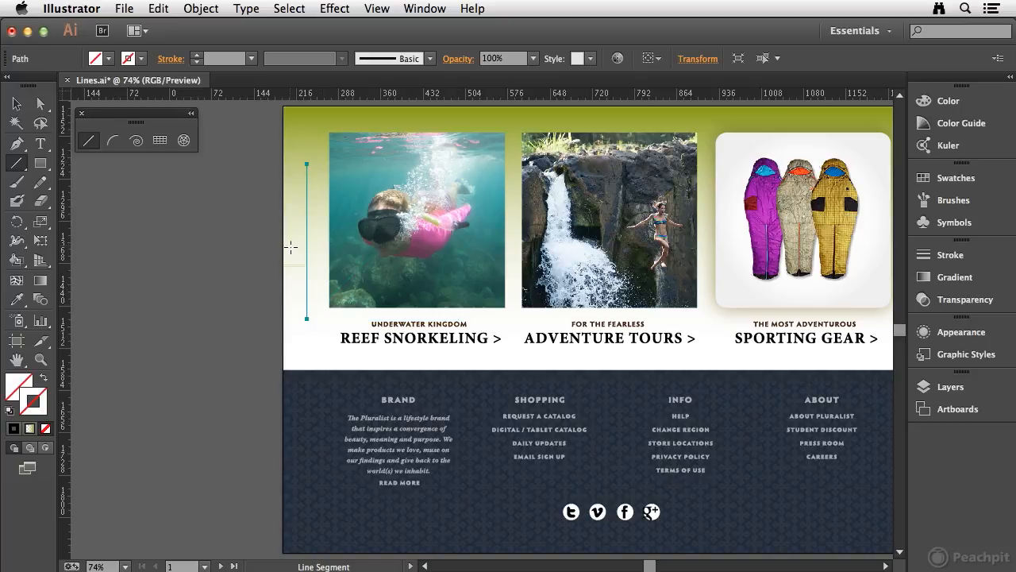
key("ctrl+shift+a")
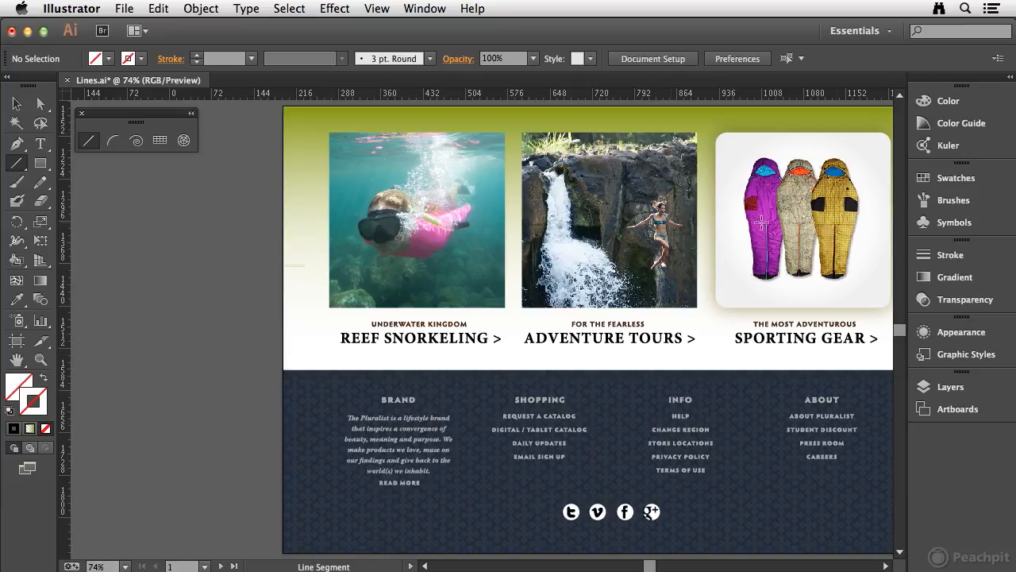
left_click(375, 13)
left_click(413, 462)
Draw a horizontal line as wide as the snorkeling photo beneath the REEF SNORKELING heading, with a black 3 pt stroke.
left_click_drag(328, 357, 505, 358)
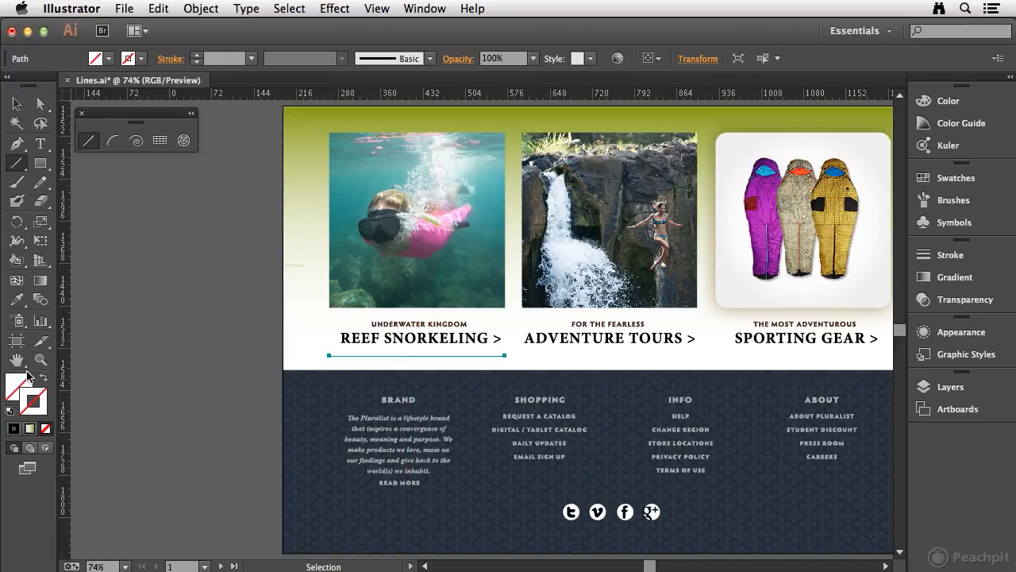
left_click(964, 179)
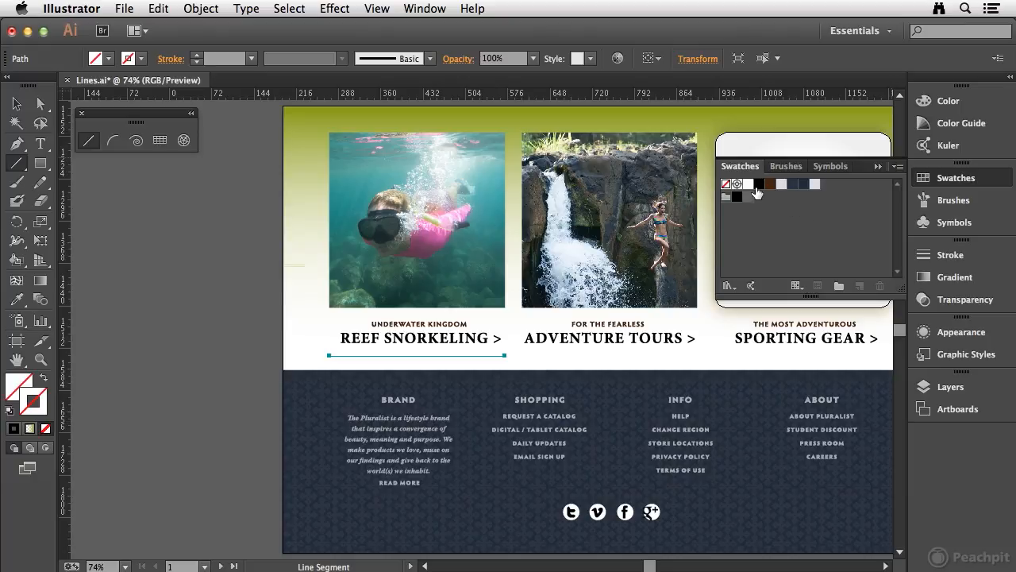
left_click(736, 197)
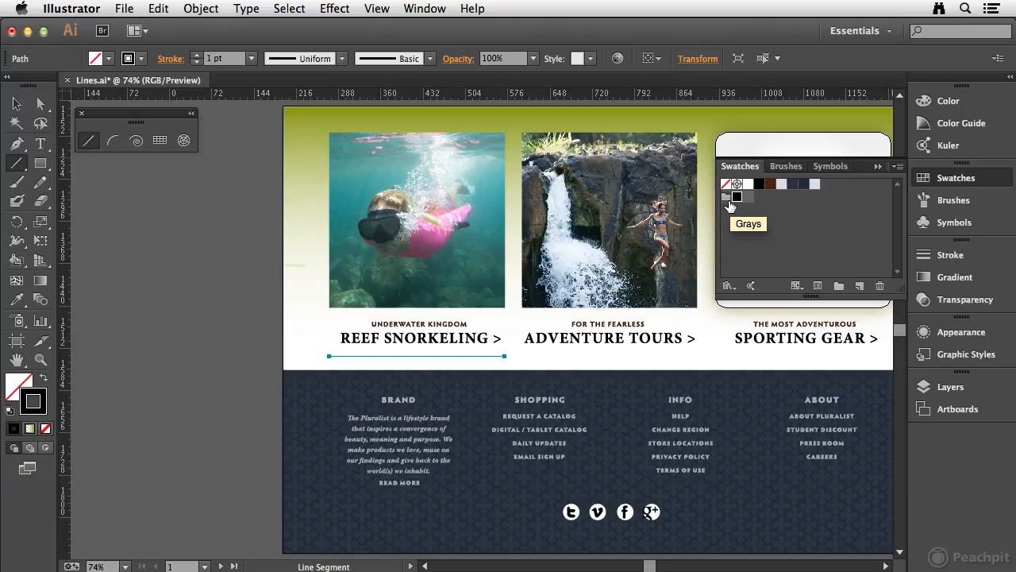
left_click(952, 255)
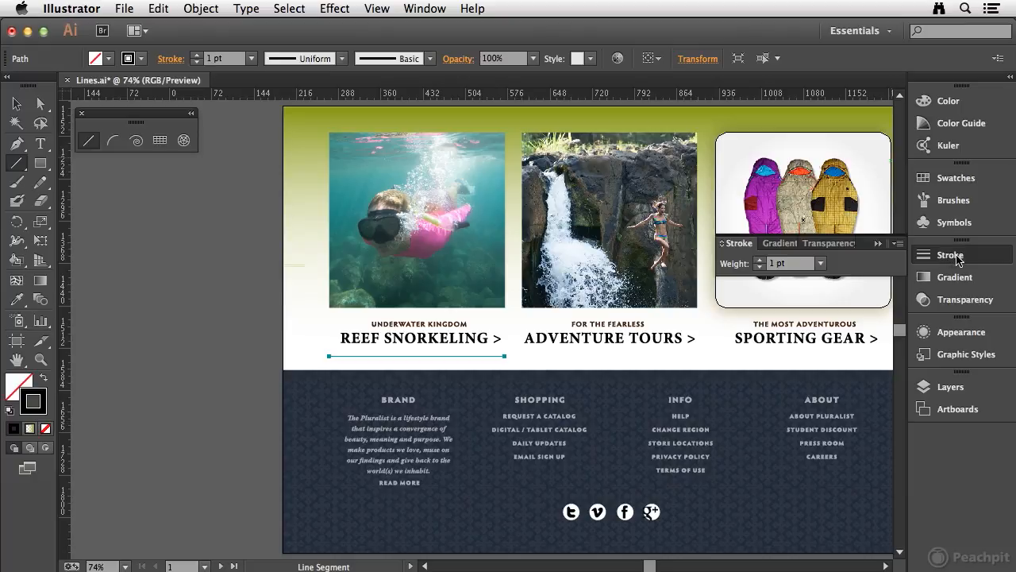
left_click(759, 260)
left_click(759, 260)
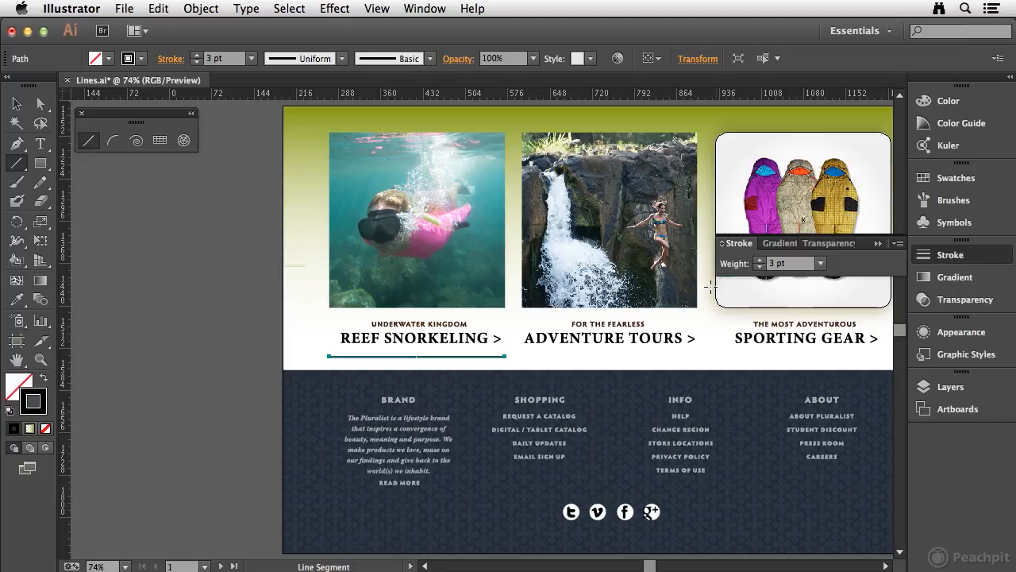
left_click(975, 258)
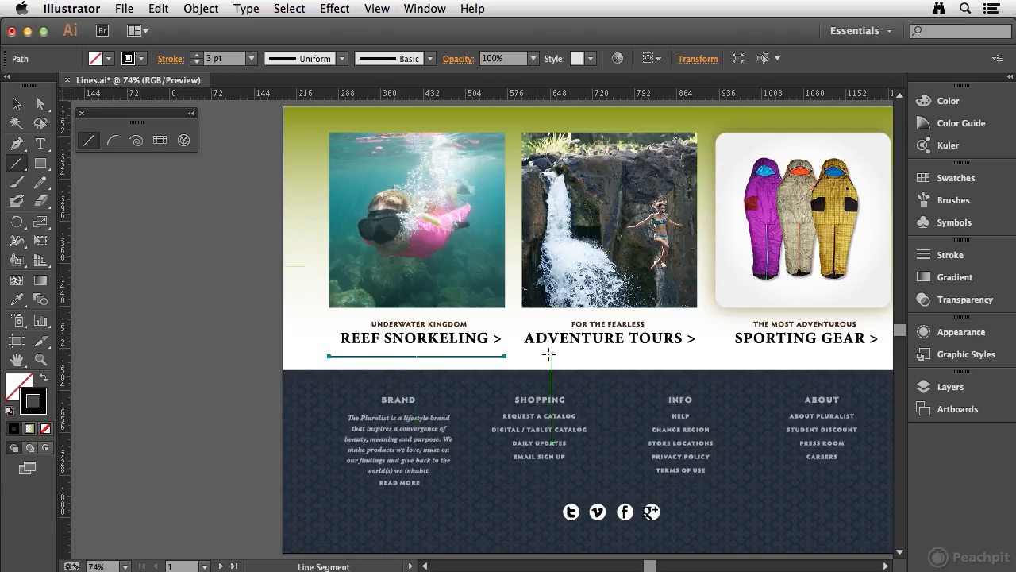
Duplicate the black line horizontally beneath the ADVENTURE TOURS and SPORTING GEAR headings, aligned with their photos.
left_click(17, 104)
key("super")
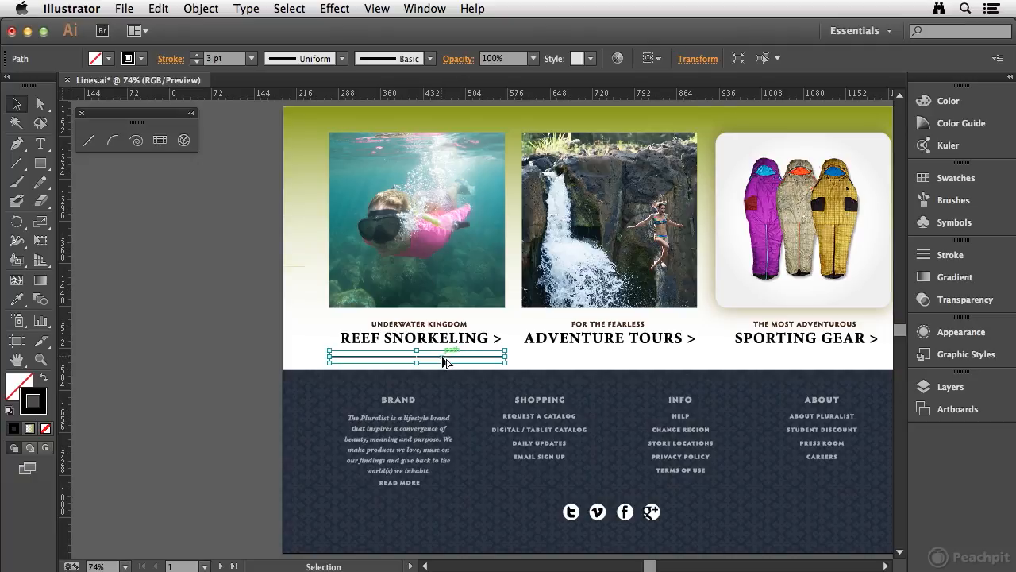
left_click_drag(441, 362, 738, 361)
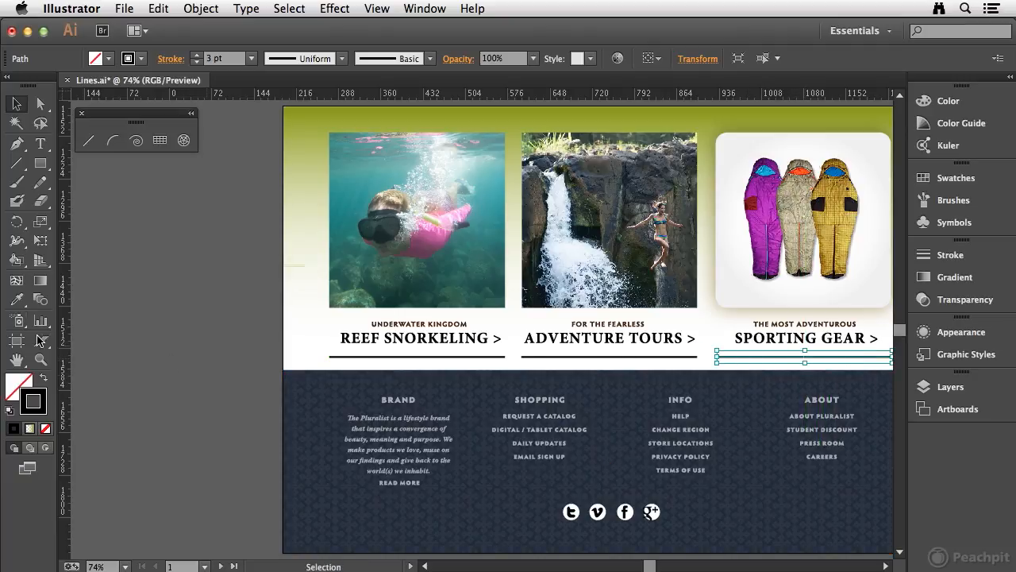
left_click(177, 309)
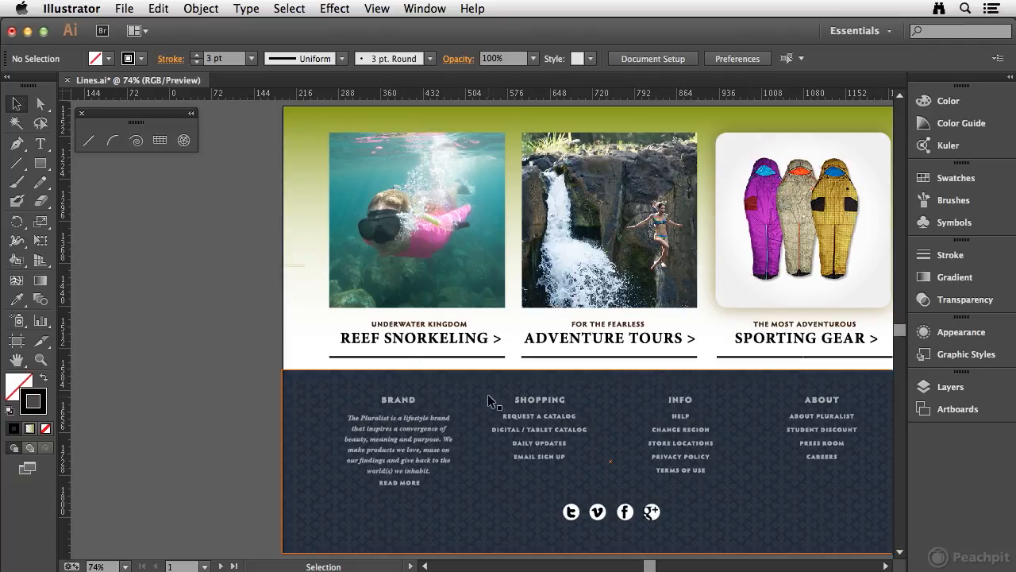
Draw a vertical divider between the footer's BRAND and SHOPPING columns, with a 1 pt stroke from the Grays swatches.
left_click(88, 140)
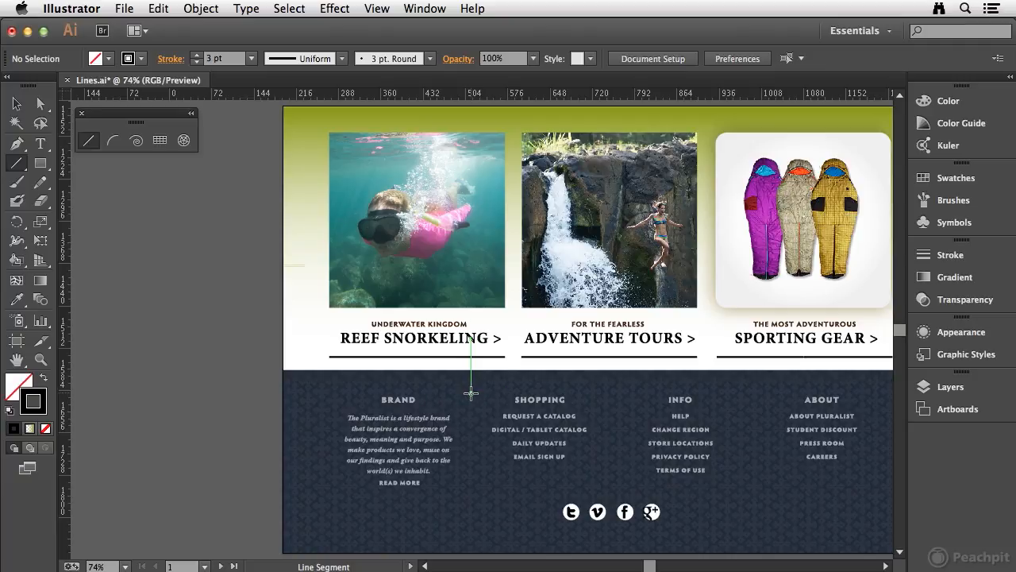
left_click_drag(470, 392, 468, 493)
left_click_drag(469, 493, 470, 492)
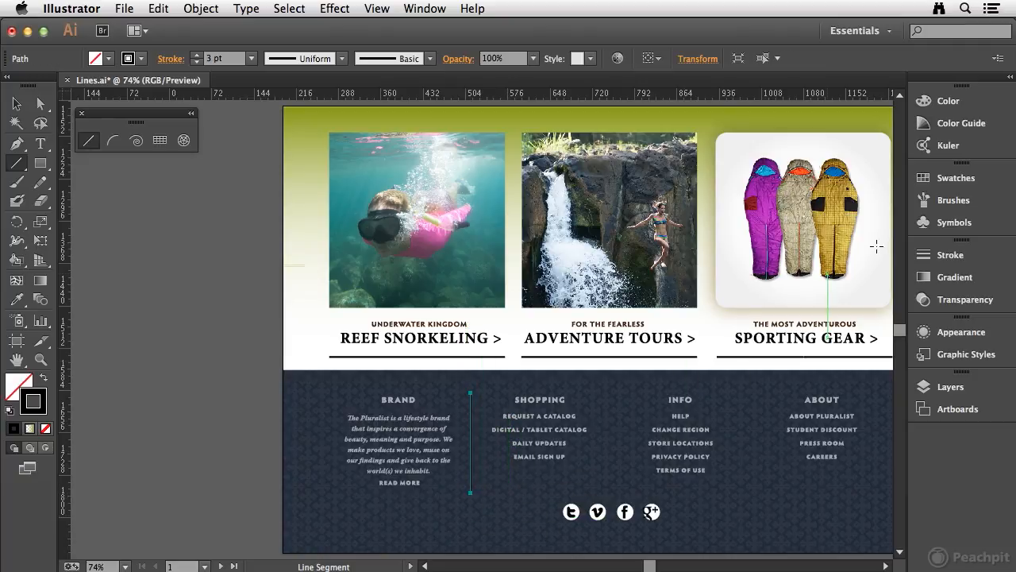
left_click(970, 177)
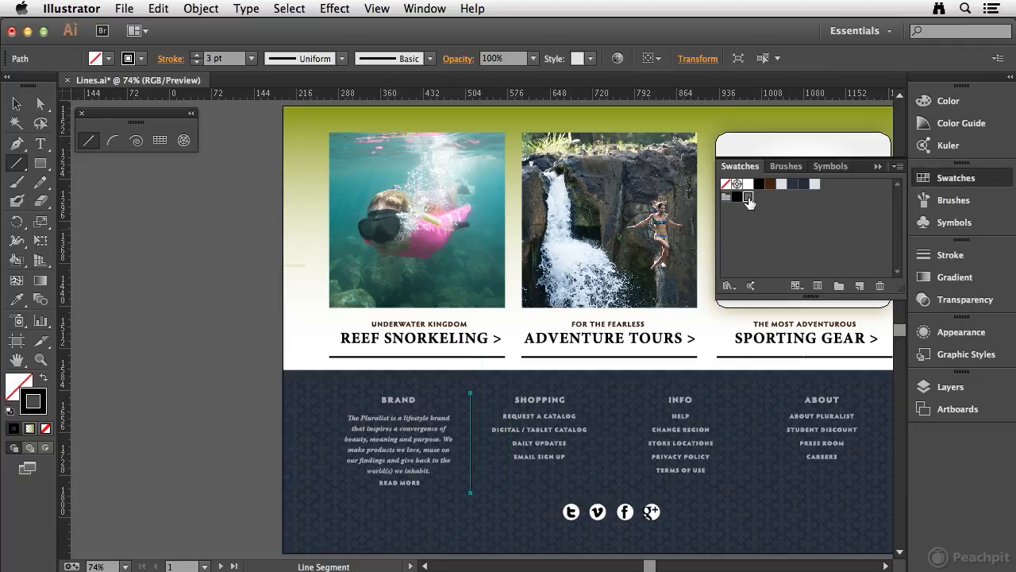
left_click(953, 255)
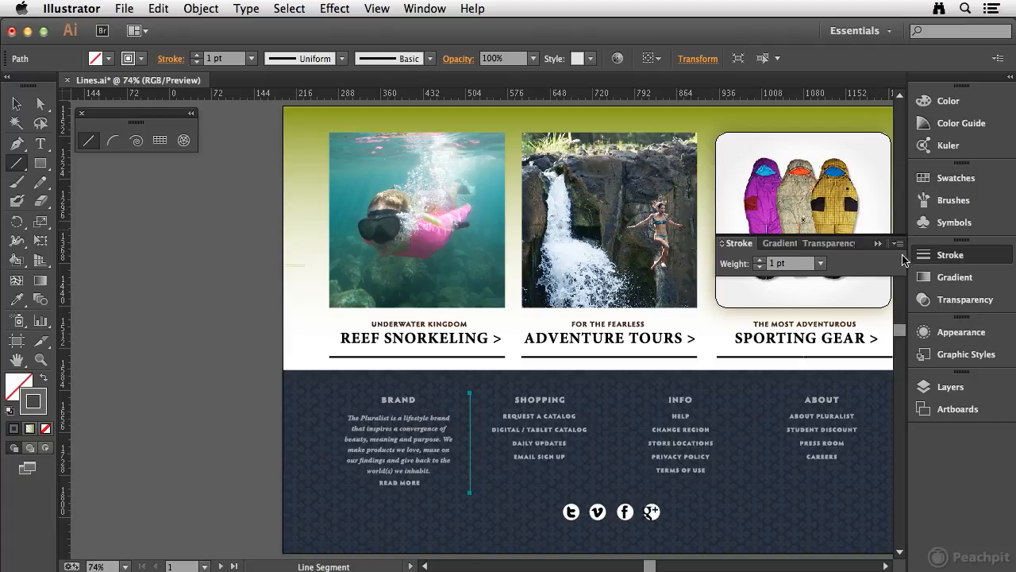
left_click(973, 261)
Duplicate the footer divider horizontally between the SHOPPING and INFO columns and between the INFO and ABOUT columns.
left_click(16, 103)
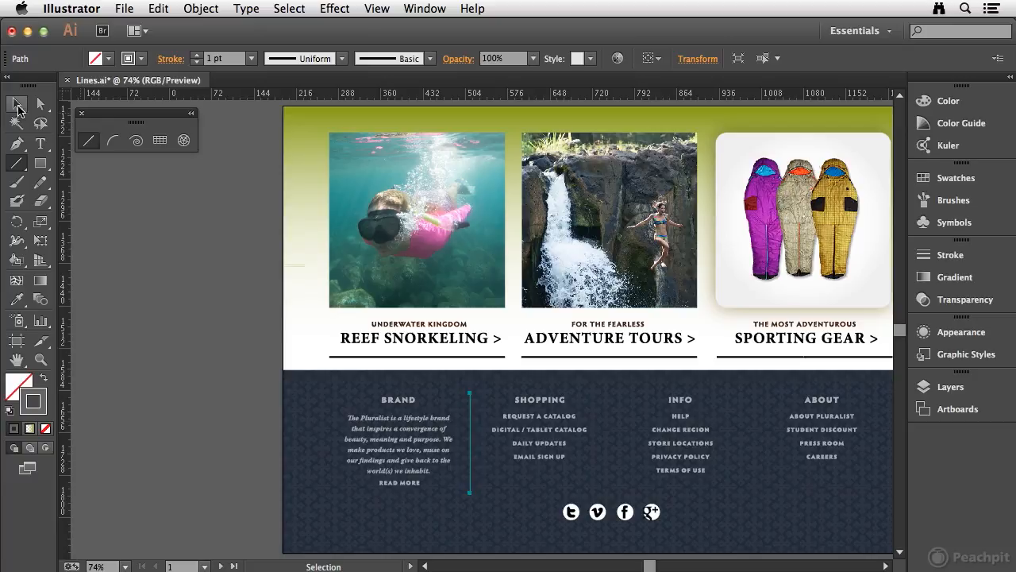
left_click(172, 268)
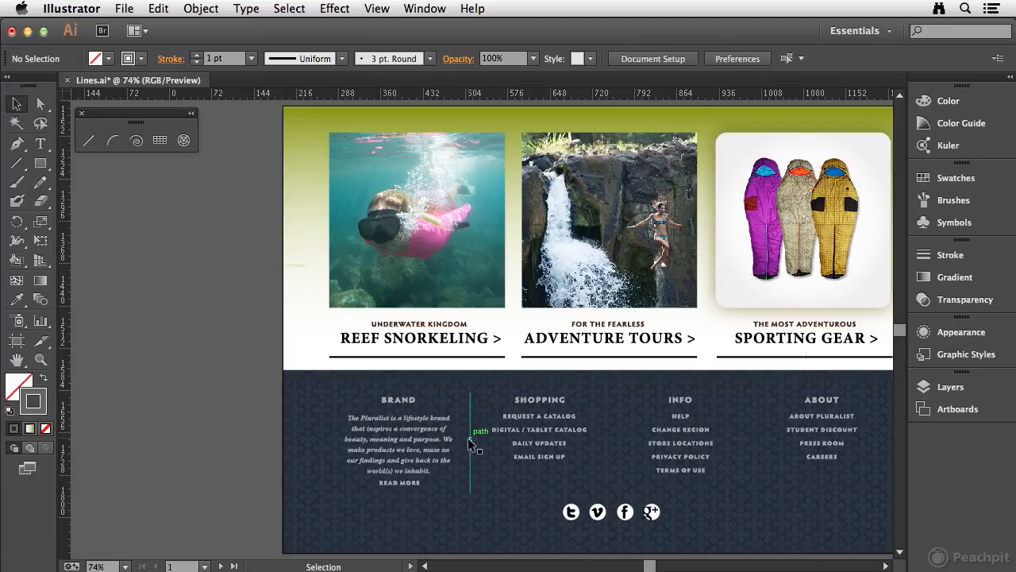
left_click(469, 443)
left_click_drag(472, 438, 755, 443)
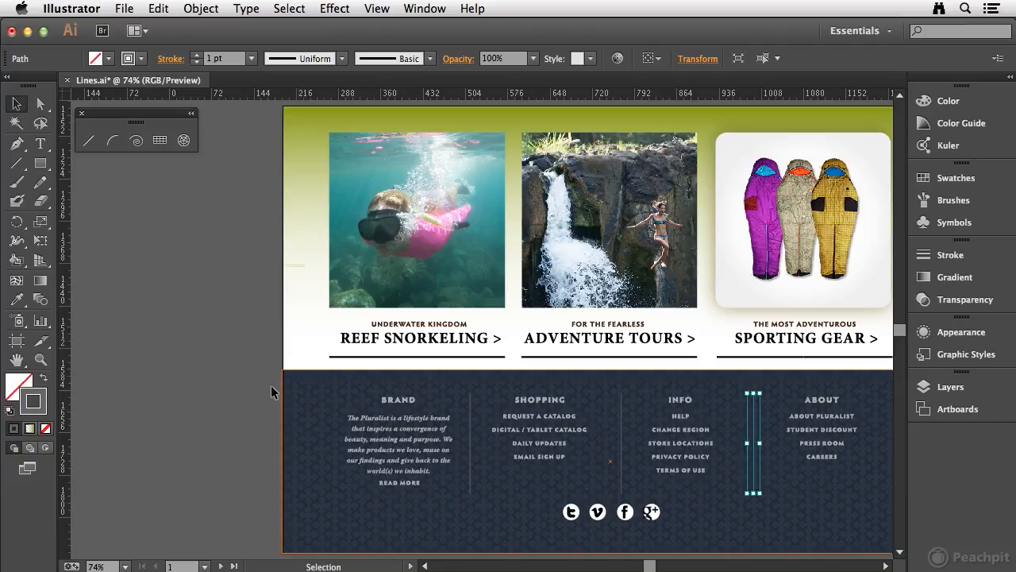
left_click(235, 418)
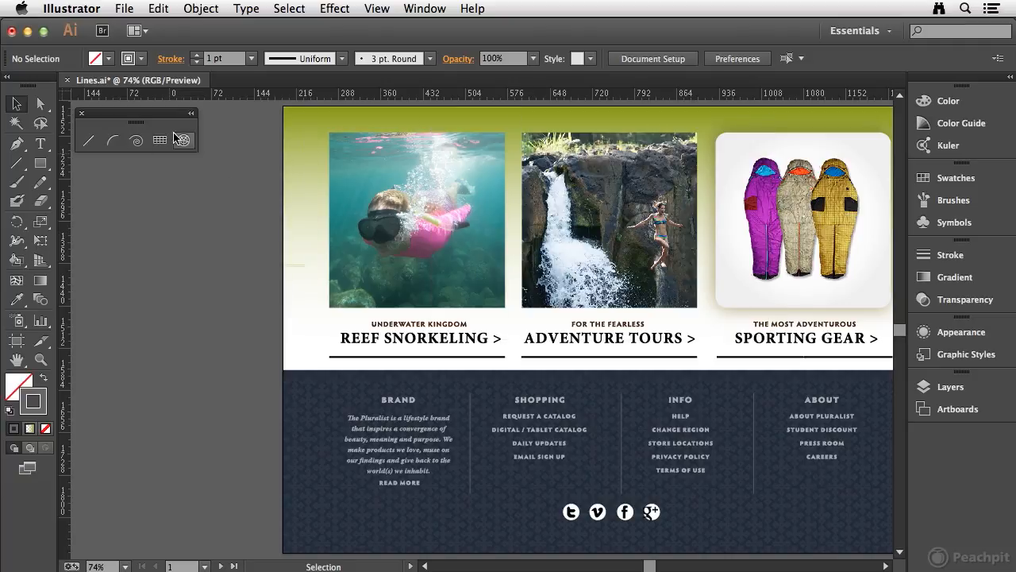
Go to the Lines artboard and activate the Arc tool.
left_click(969, 419)
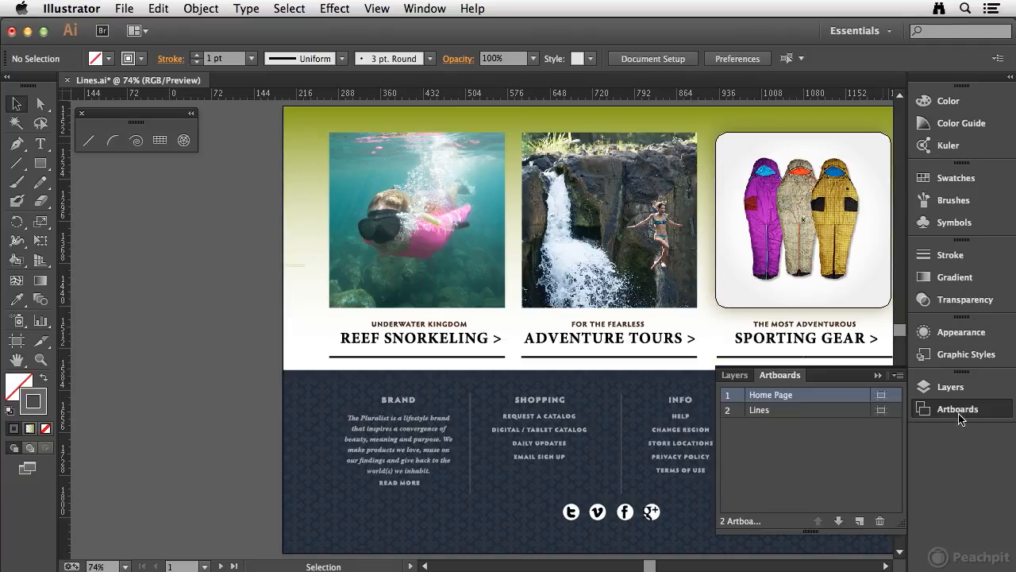
double_click(833, 411)
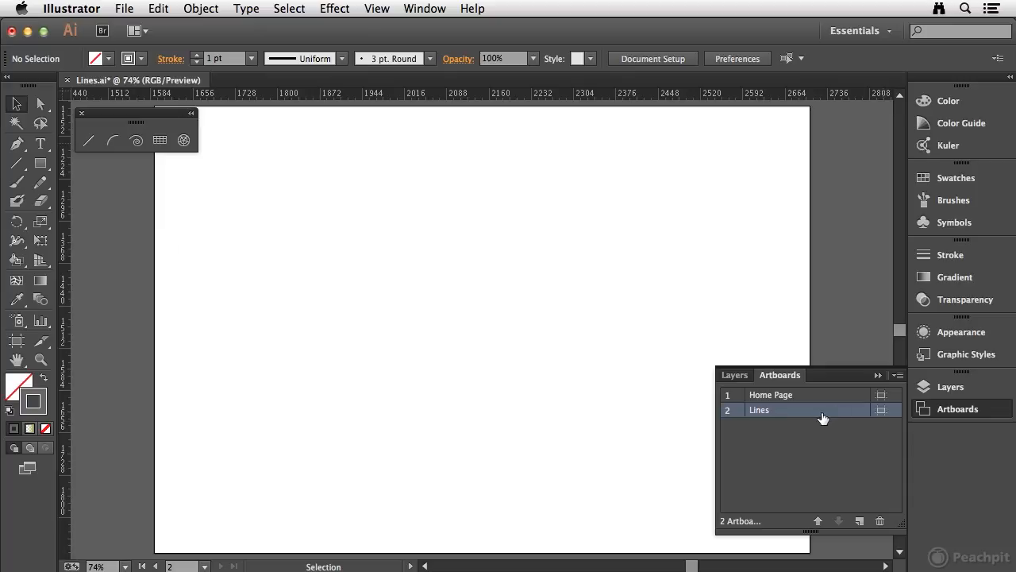
left_click(950, 415)
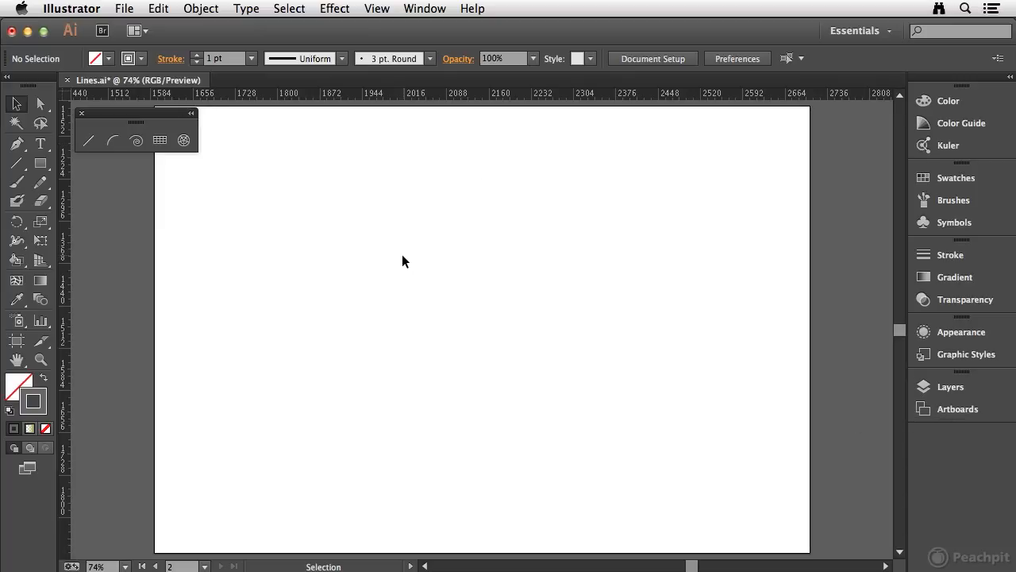
left_click(114, 143)
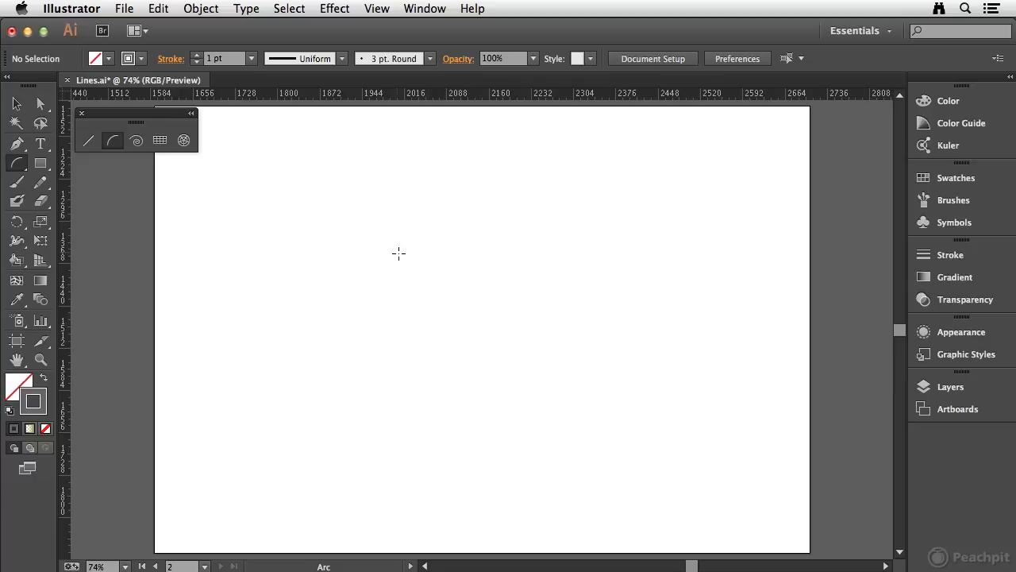
Draw an open arc in the middle of the artboard, vary its slope between concave and convex, and delete it.
mouse_move(431, 213)
left_mouse_down()
mouse_move(479, 268)
mouse_move(526, 389)
mouse_move(501, 381)
mouse_move(467, 332)
mouse_move(549, 370)
mouse_move(529, 354)
mouse_move(544, 365)
mouse_move(283, 363)
mouse_move(562, 360)
mouse_move(529, 358)
mouse_move(618, 350)
mouse_move(556, 346)
mouse_move(604, 345)
mouse_move(612, 351)
mouse_move(540, 356)
mouse_move(559, 379)
mouse_move(585, 372)
mouse_move(580, 352)
mouse_move(585, 379)
mouse_move(547, 416)
mouse_move(646, 407)
left_mouse_up()
key("Up")
key("Up")
key("Up")
key("Up")
key("Up")
key("Up")
key("Down")
key("Down")
key("Down")
key("Down")
key("Down")
key("Up")
key("Up")
key("Up")
key("Up")
key("Up")
key("Down")
key("Down")
key("Down")
key("Down")
key("Up")
key("Up")
key("Up")
key("Up")
key("Up")
key("Down")
key("Down")
key("Down")
key("Down")
key("Up")
key("Up")
key("Up")
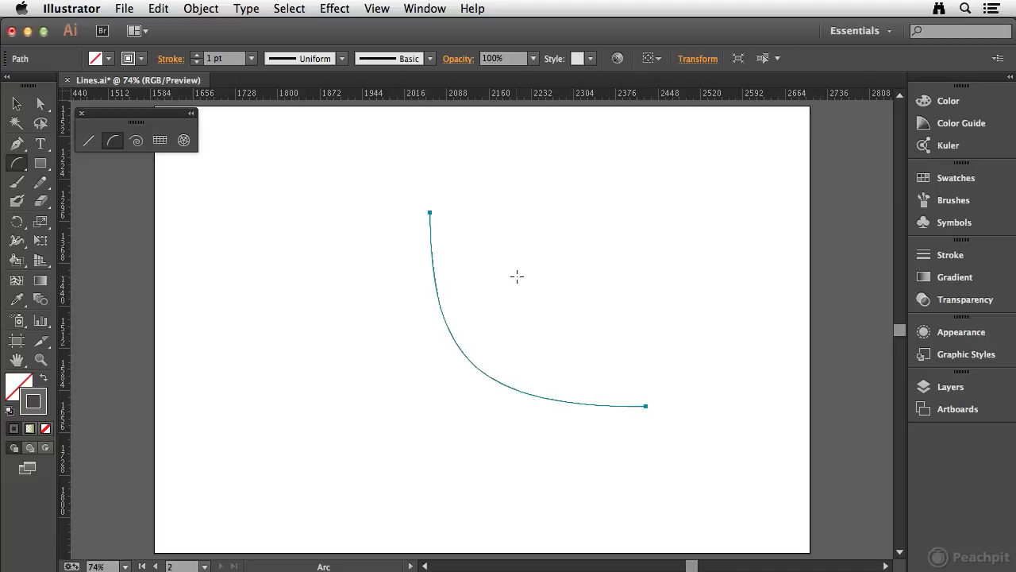
key("Delete")
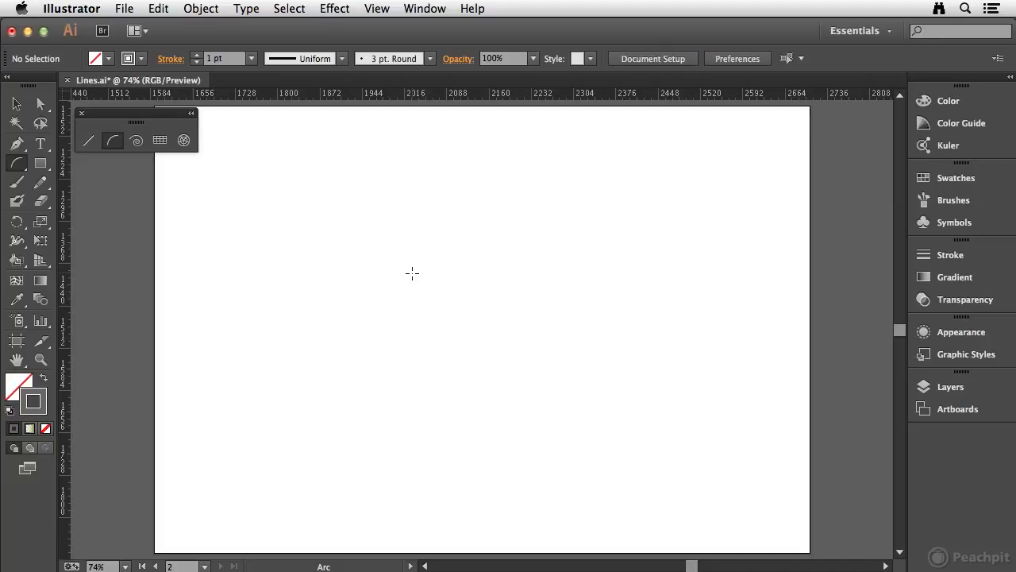
Set the Arc tool options to slope 0, type Open and base along the X Axis, and delete the tiny arc they create.
left_click(412, 273)
left_click_drag(496, 176, 670, 164)
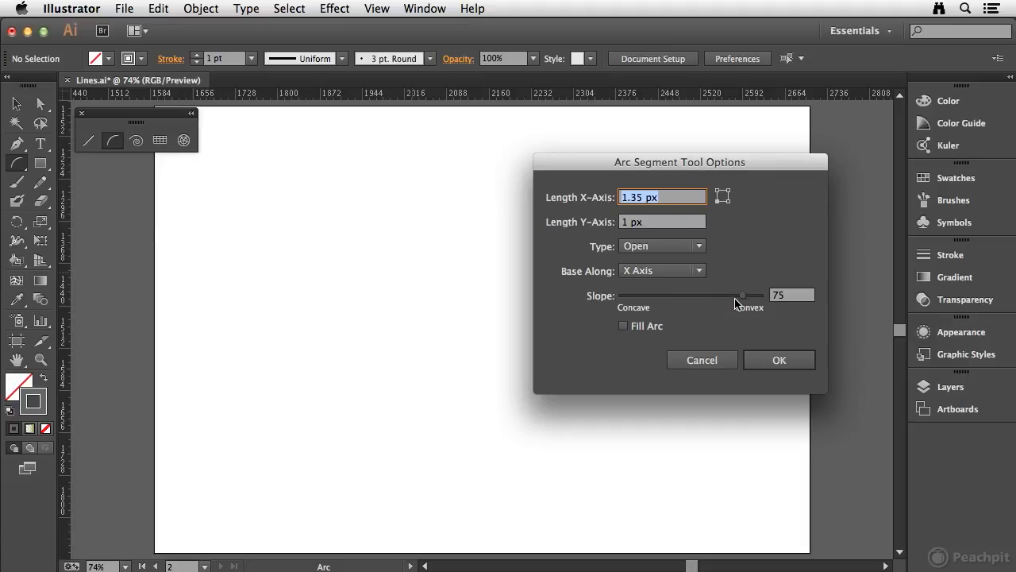
left_click_drag(744, 297, 725, 302)
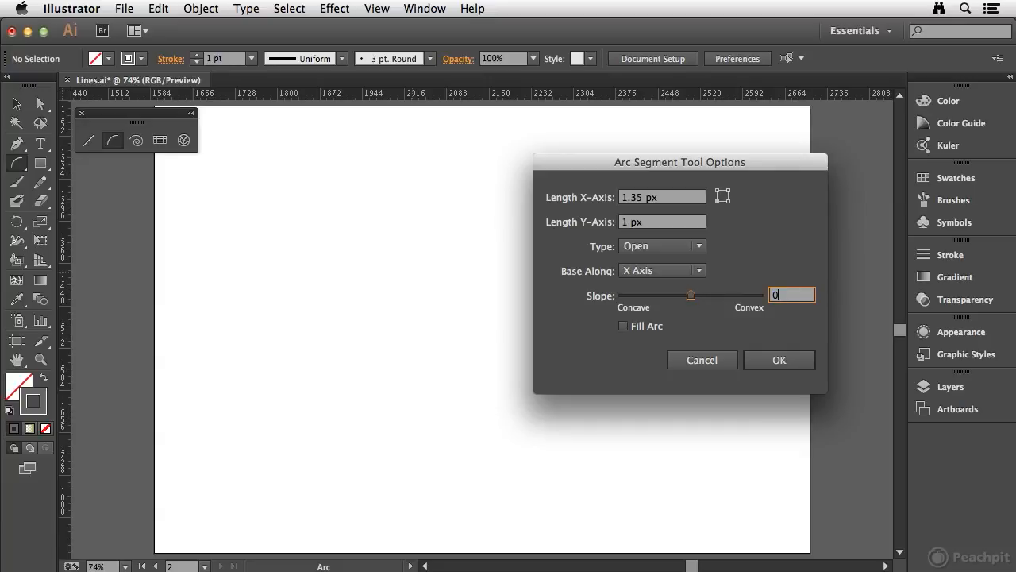
left_click(648, 248)
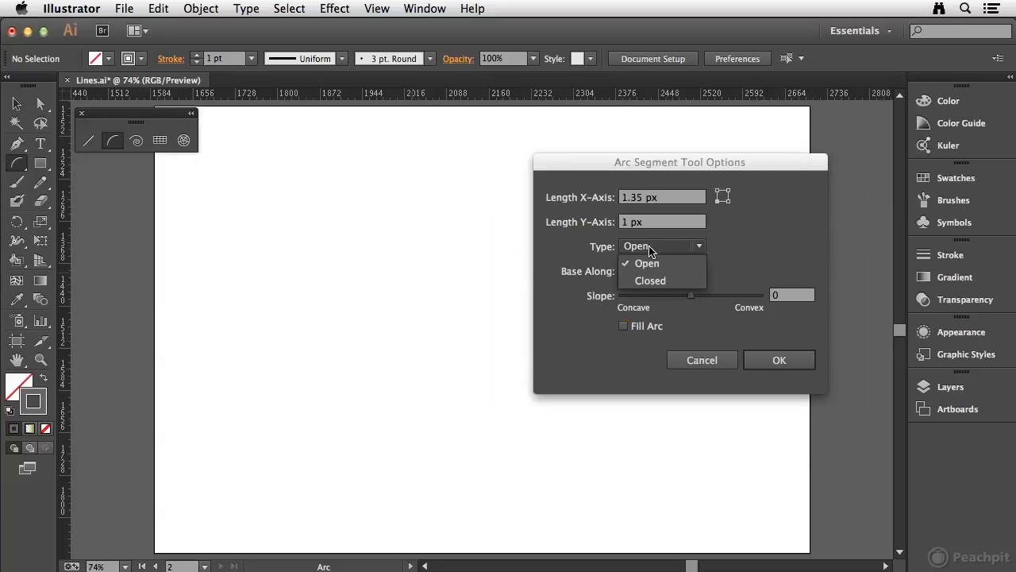
left_click(557, 249)
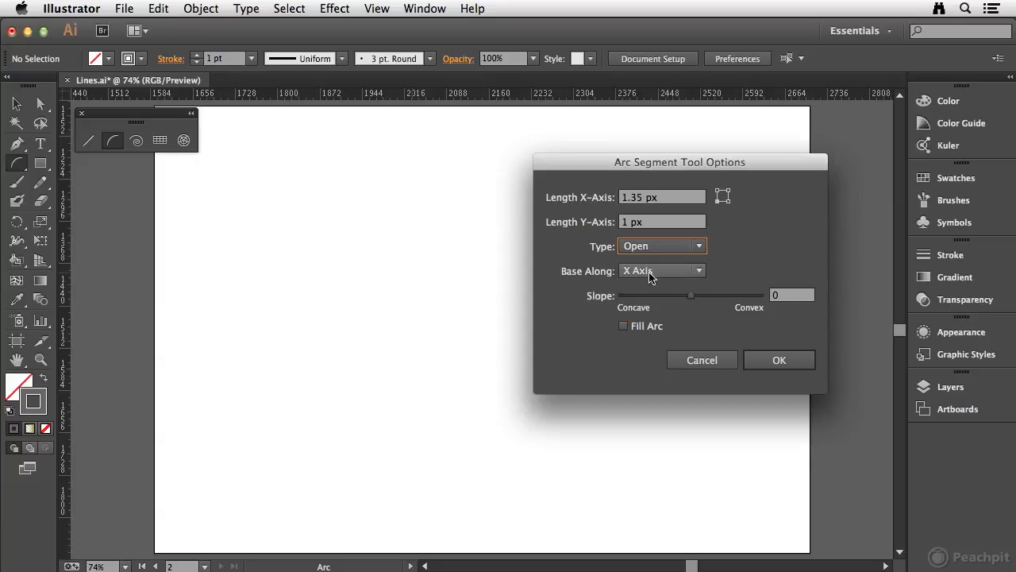
left_click(700, 273)
left_click(748, 268)
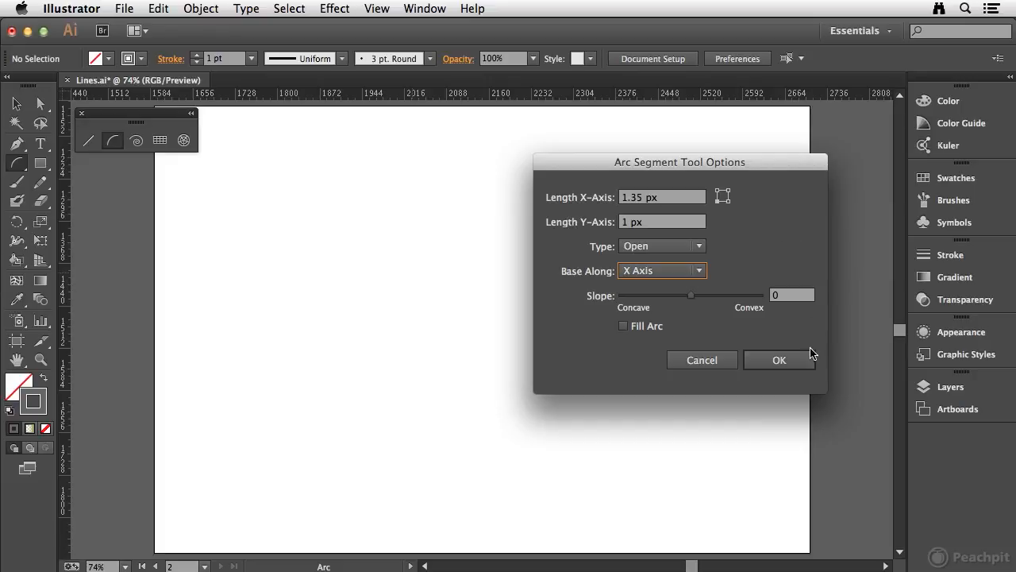
left_click(779, 361)
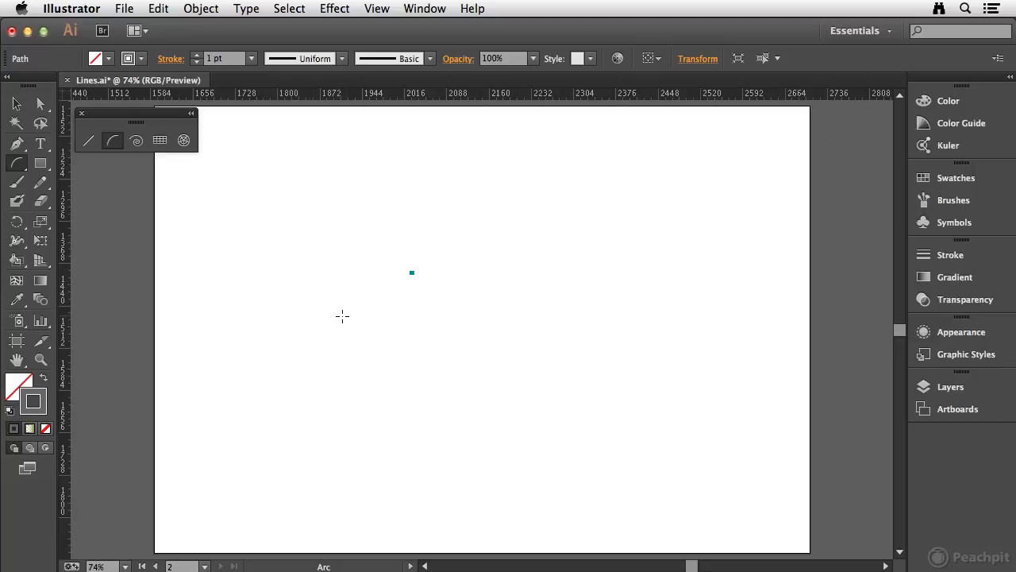
key("Delete")
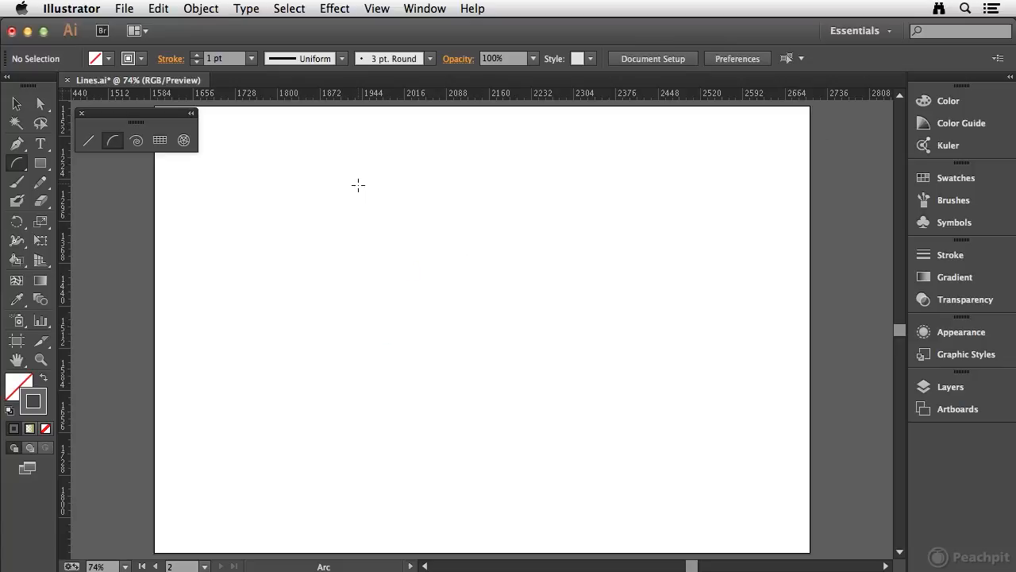
Draw an arc with equal width and height, increase its slope, reposition it and close its shape, and delete it.
left_click_drag(359, 187, 554, 417)
key("Up")
key("Up")
key("Up")
key("Up")
key("Up")
key("Up")
key("Up")
key("Up")
key("Up")
key("Up")
key("space")
key("c")
key("c")
key("c")
key("c")
key("c")
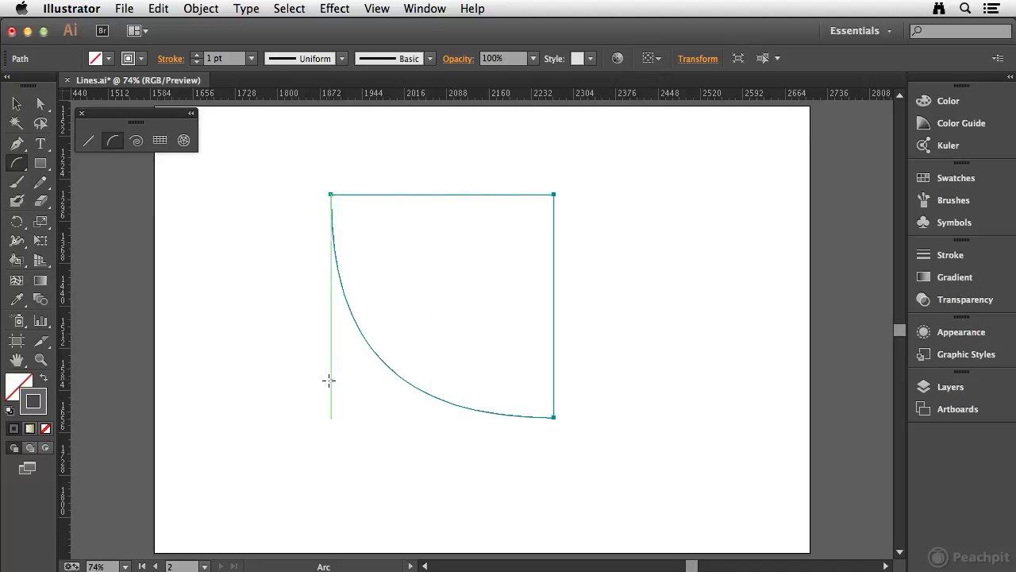
key("Delete")
Draw a large spiral across the artboard with the Spiral tool, varying its number of segments.
left_click(137, 143)
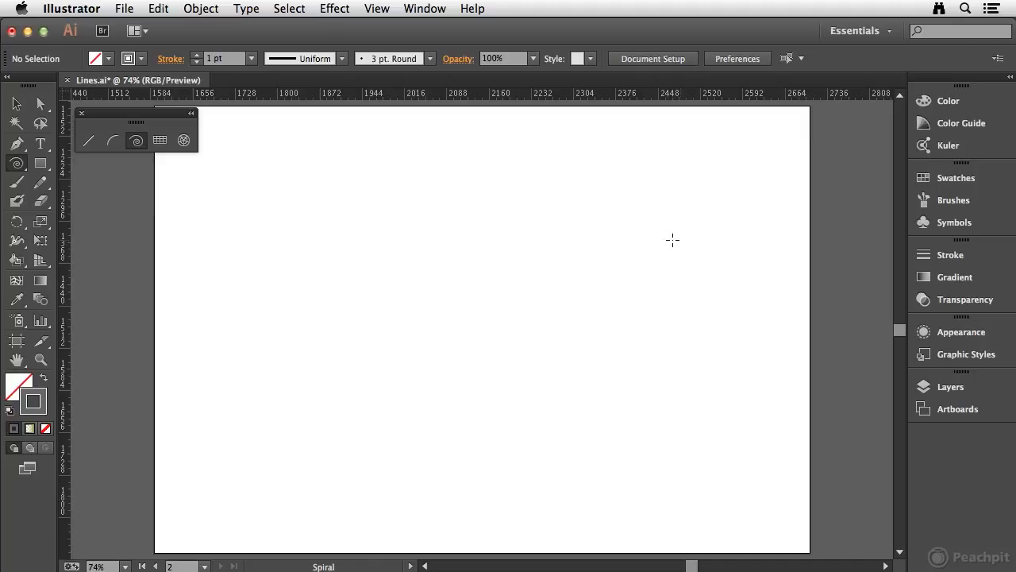
left_click_drag(294, 226, 740, 303)
key("Down")
key("Down")
key("Down")
key("Up")
key("Up")
key("Up")
key("Up")
key("Up")
key("Up")
key("Up")
key("Up")
key("Up")
Adjust the spiral to a radius of about 440 px, about 81% decay and 11 segments, and delete it.
left_click_drag(740, 302, 652, 283)
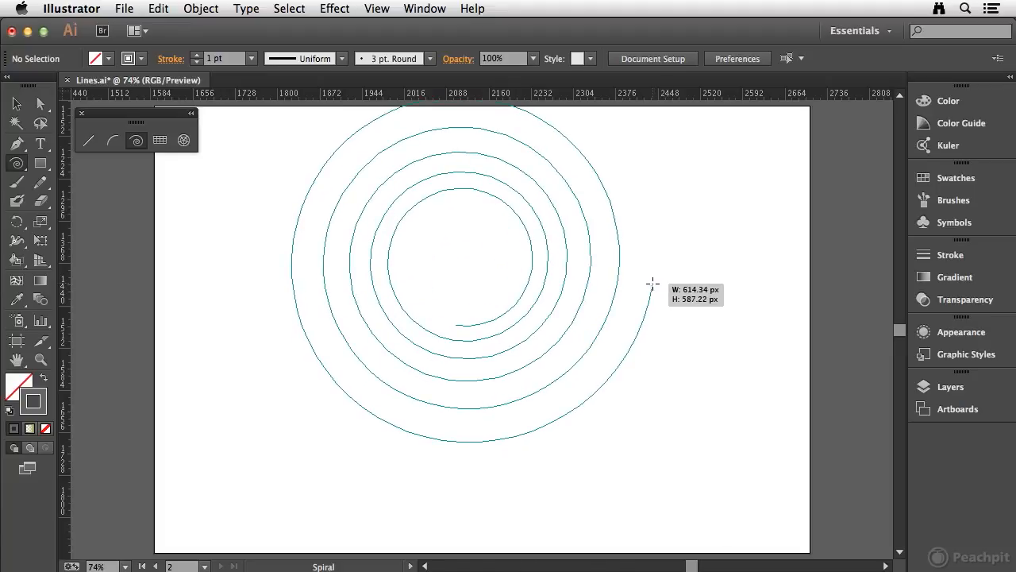
left_click_drag(652, 283, 724, 292)
key("Up")
key("Up")
key("Up")
key("Up")
key("Up")
key("Up")
key("Up")
key("Up")
key("Up")
key("Up")
key("Up")
key("Up")
key("Up")
key("Up")
key("Up")
key("Up")
key("Up")
key("Up")
key("Up")
key("Up")
key("Up")
key("Up")
key("Up")
key("Up")
key("Up")
key("Up")
key("Up")
key("Up")
key("Up")
key("Up")
key("Up")
key("Up")
key("Up")
key("Up")
key("Up")
key("Up")
key("Down")
key("Down")
key("Down")
key("Down")
key("Down")
key("Down")
key("Down")
key("Down")
key("Down")
key("Down")
key("Down")
key("Down")
key("Down")
key("Down")
key("Down")
key("Down")
key("Down")
key("Down")
key("Down")
key("Down")
key("Down")
key("Down")
key("Down")
key("Down")
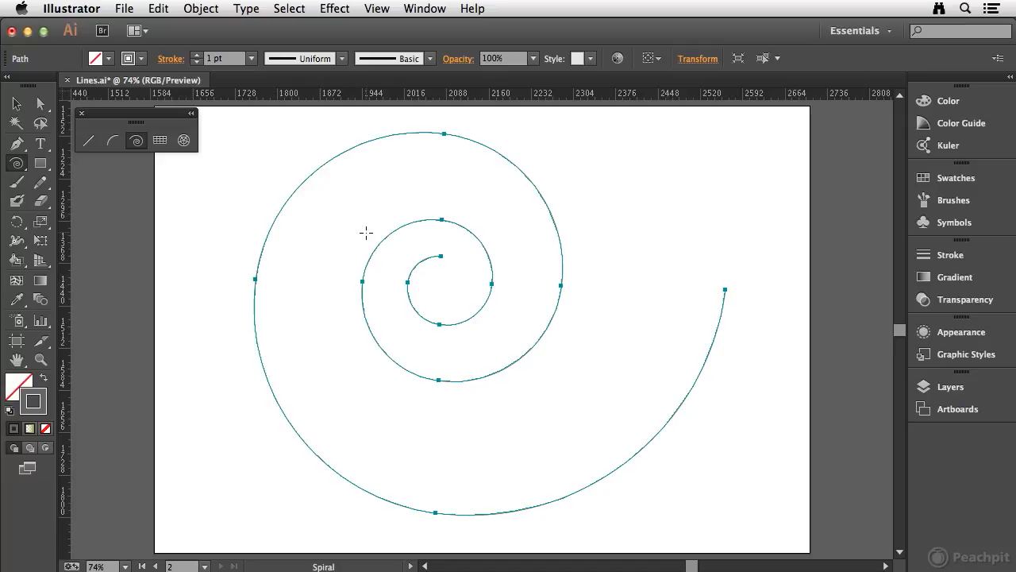
key("Delete")
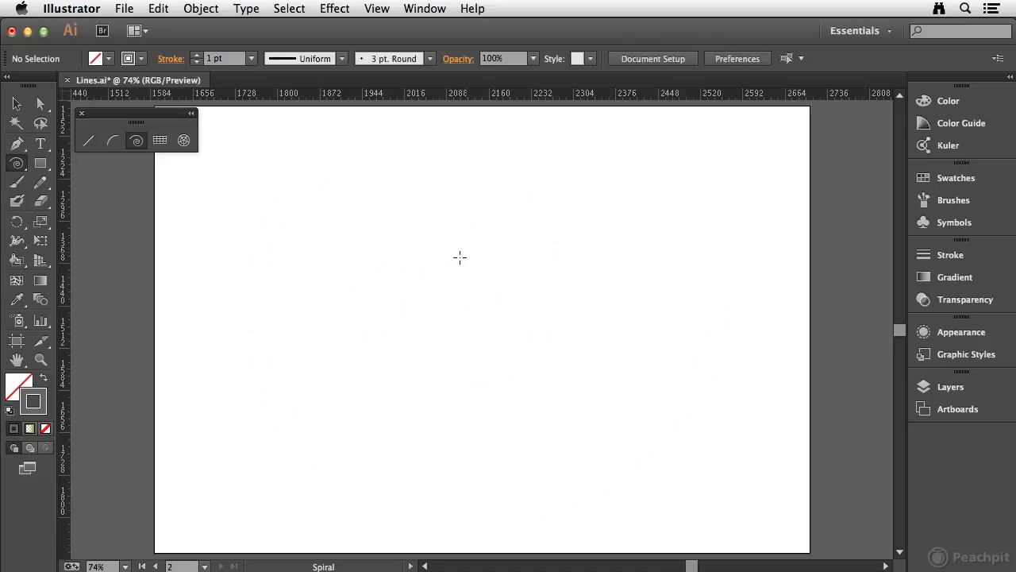
Check the numeric Spiral options without creating a spiral, and activate the Rectangular Grid tool.
left_click(432, 273)
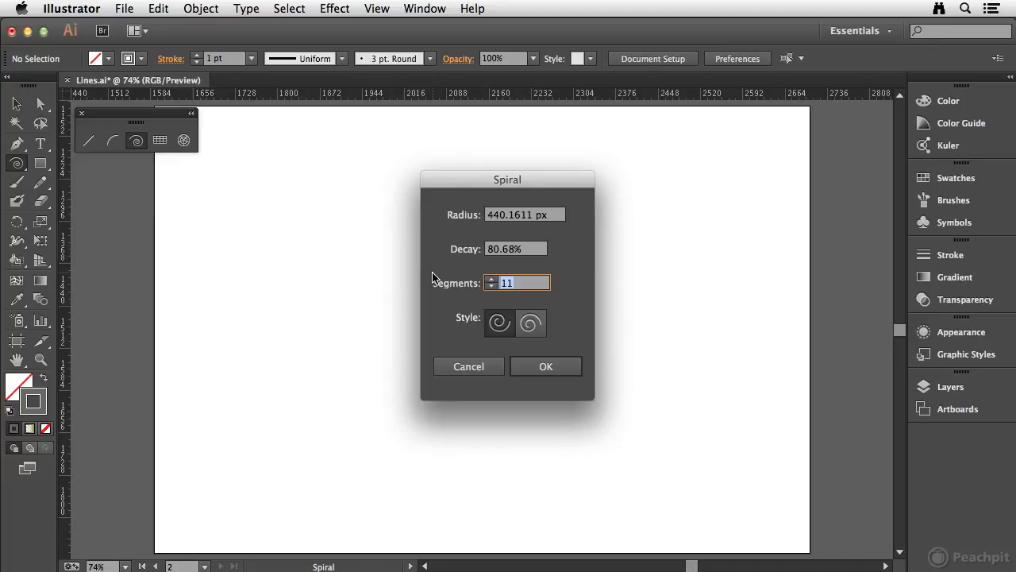
left_click(469, 366)
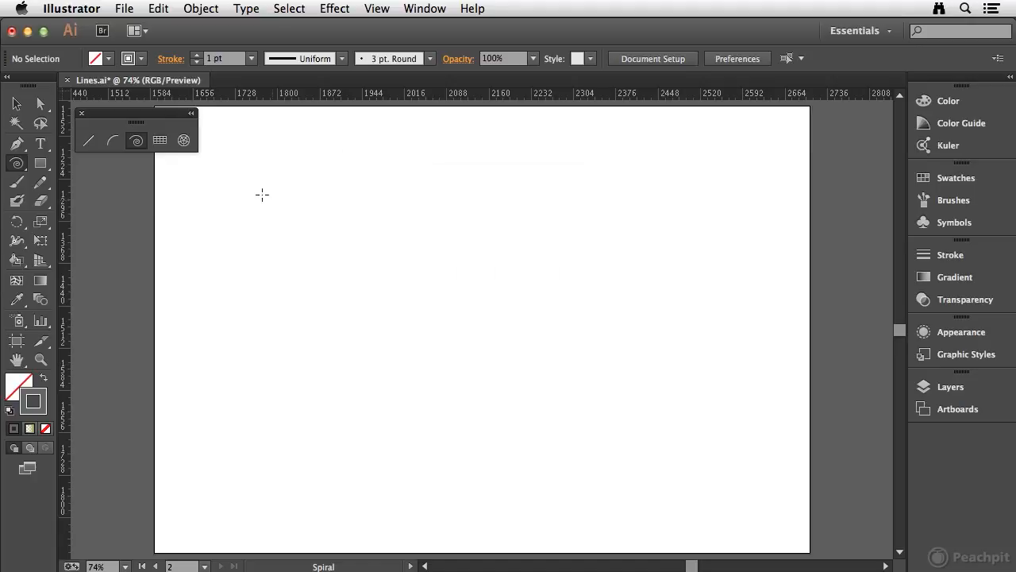
left_click(159, 140)
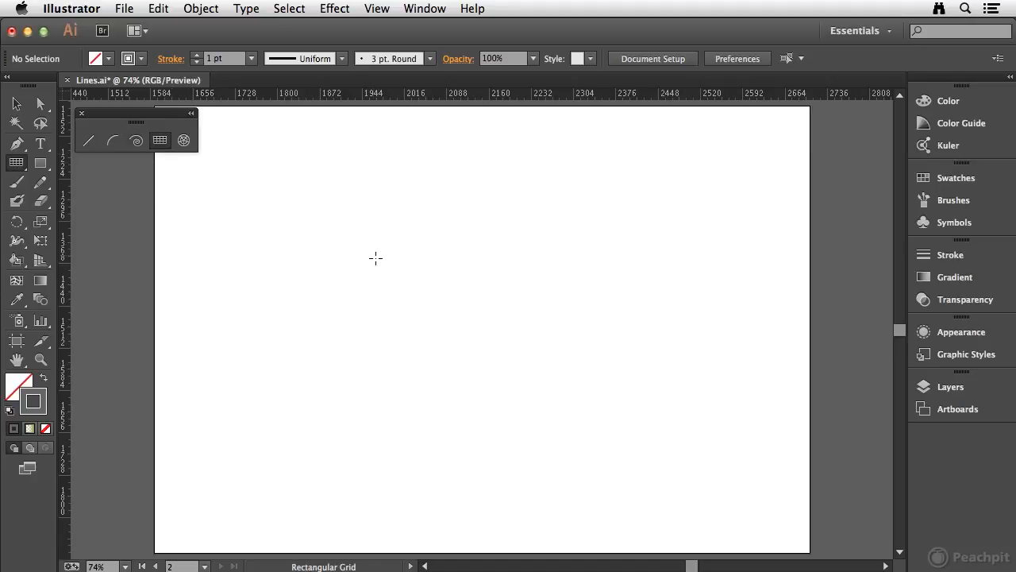
Draw a rectangular grid about 684 by 669 px across the artboard, increasing its numbers of rows and columns.
left_click_drag(273, 183, 658, 520)
key("Up")
key("Up")
key("Up")
key("Up")
key("Up")
key("Up")
key("Up")
key("Up")
key("Up")
key("Up")
key("Up")
key("Up")
key("Up")
key("Up")
key("Up")
key("Up")
key("Up")
key("Up")
key("Up")
key("Up")
key("Up")
key("Up")
key("Up")
key("Right")
key("Right")
key("Right")
key("Right")
key("Right")
key("Right")
key("Right")
key("Right")
key("Right")
key("Right")
key("Right")
key("Right")
key("Right")
key("Right")
key("Right")
key("Right")
key("Right")
key("Right")
key("Right")
key("Right")
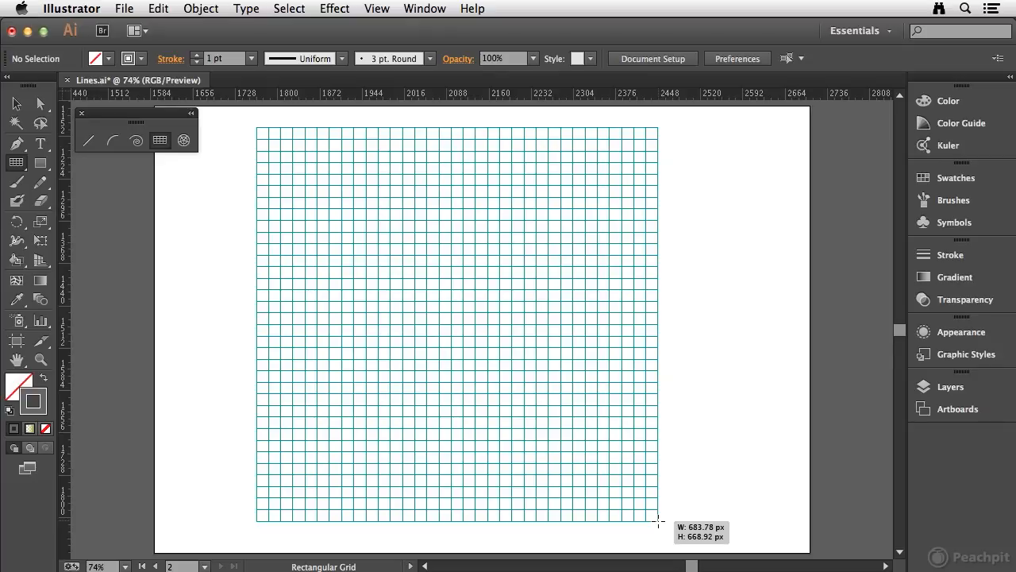
Resize the grid to about 697 by 672 px and reduce it to 12 vertical and 14 horizontal dividers.
key("Left")
key("Left")
key("Left")
key("Left")
key("Left")
key("Left")
key("Left")
key("Left")
key("Left")
key("Left")
key("Left")
key("Left")
key("Left")
key("Left")
key("Left")
key("Left")
key("Left")
key("Left")
key("Left")
key("Left")
mouse_move(658, 521)
left_mouse_down()
mouse_move(628, 493)
mouse_move(669, 500)
mouse_move(655, 519)
mouse_move(655, 510)
mouse_move(665, 523)
left_mouse_up()
key("Down")
key("Down")
key("Down")
key("Down")
key("Down")
key("Down")
key("Down")
key("Down")
key("Down")
key("Down")
key("Down")
key("Down")
key("Down")
key("Down")
key("Down")
key("Down")
key("Down")
key("Down")
key("Down")
key("Down")
key("Down")
key("Down")
key("Down")
key("Down")
key("Down")
key("Up")
key("Up")
key("Up")
key("Up")
key("Up")
key("Up")
Vary the skew of the grid's vertical dividers to both sides and return it to 0%.
key("x")
key("x")
key("x")
key("x")
key("x")
key("c")
key("c")
key("c")
key("c")
key("c")
key("c")
key("x")
key("x")
key("x")
key("x")
key("x")
key("x")
key("c")
key("c")
key("c")
Vary the skew of the grid's horizontal dividers, ending at -30%, and delete the grid.
key("f")
key("f")
key("f")
key("f")
key("f")
key("v")
key("v")
key("v")
key("v")
key("v")
key("v")
key("v")
key("v")
key("v")
key("v")
key("v")
key("v")
key("v")
key("f")
key("f")
key("Delete")
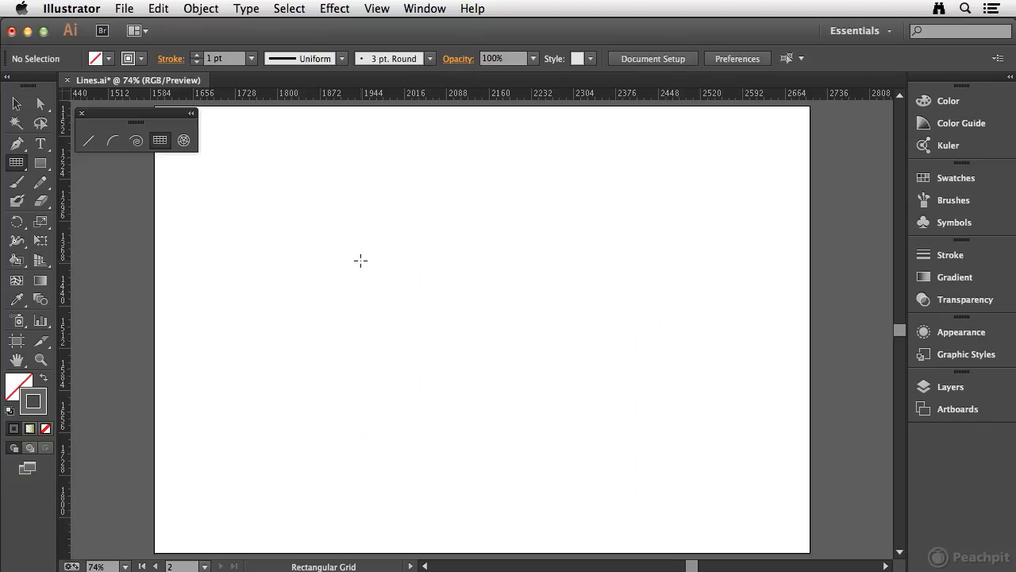
Create a rectangular grid from numeric options with the horizontal divider skew set to 0%, and delete it.
left_click(359, 248)
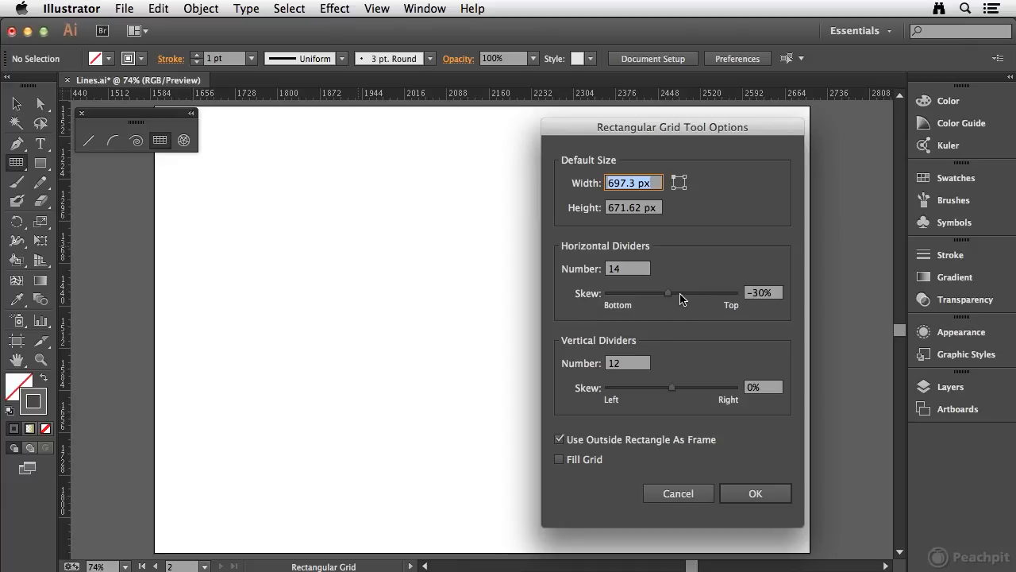
left_click(772, 294)
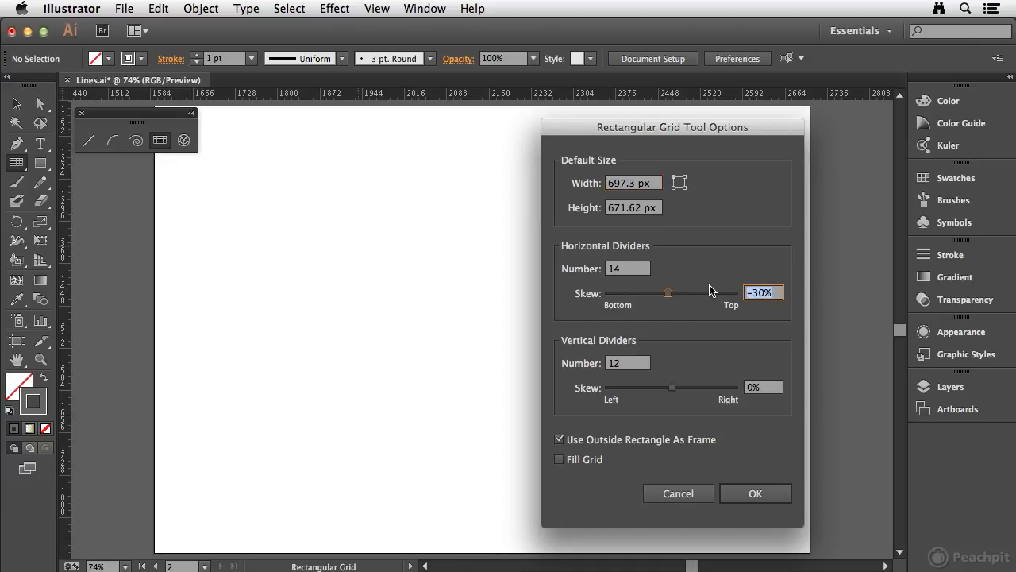
type("0")
key("Tab")
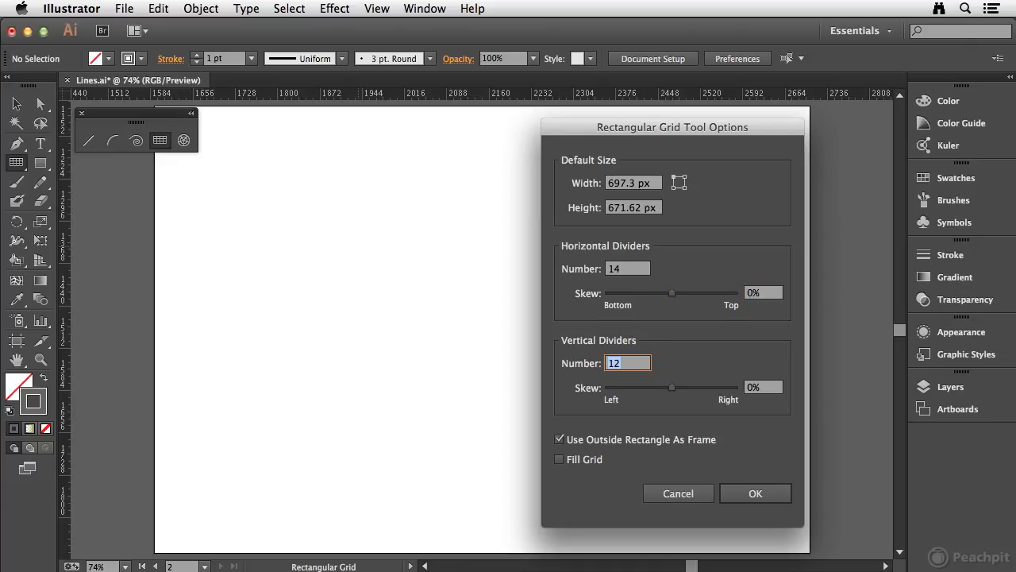
left_click(755, 494)
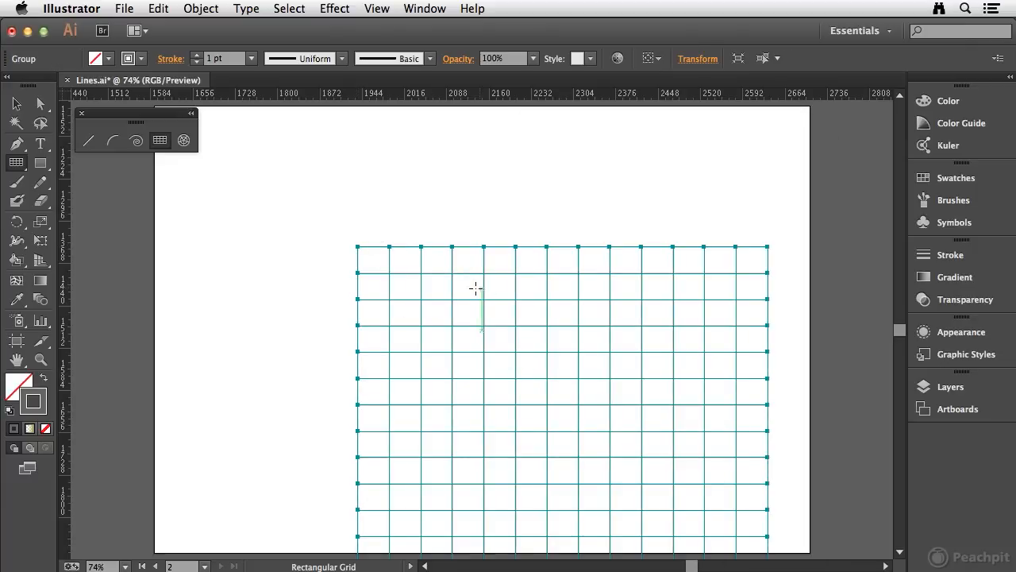
key("Delete")
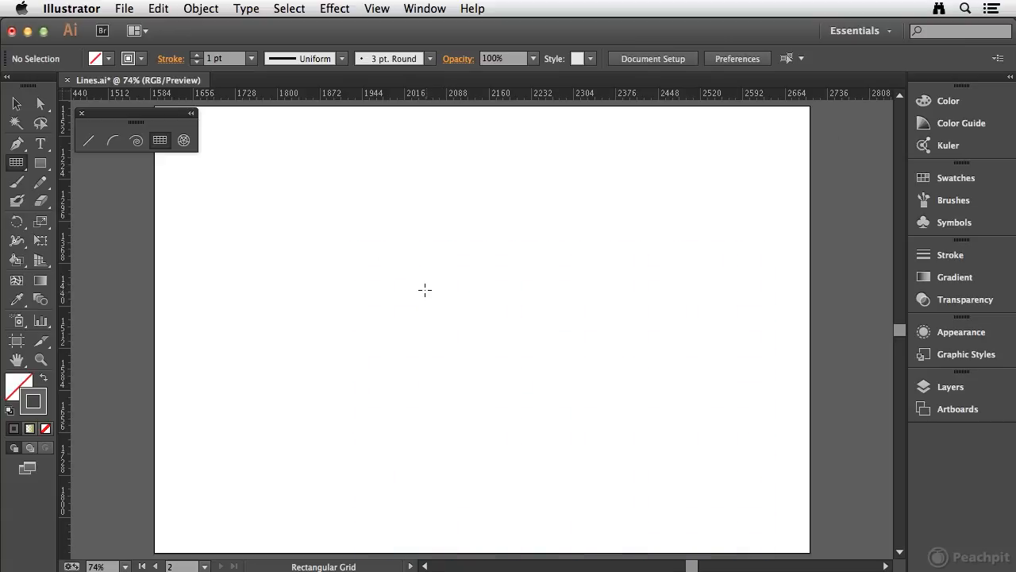
Draw a polar grid about 600 by 614 px in the middle of the artboard and increase its concentric dividers.
left_click(184, 142)
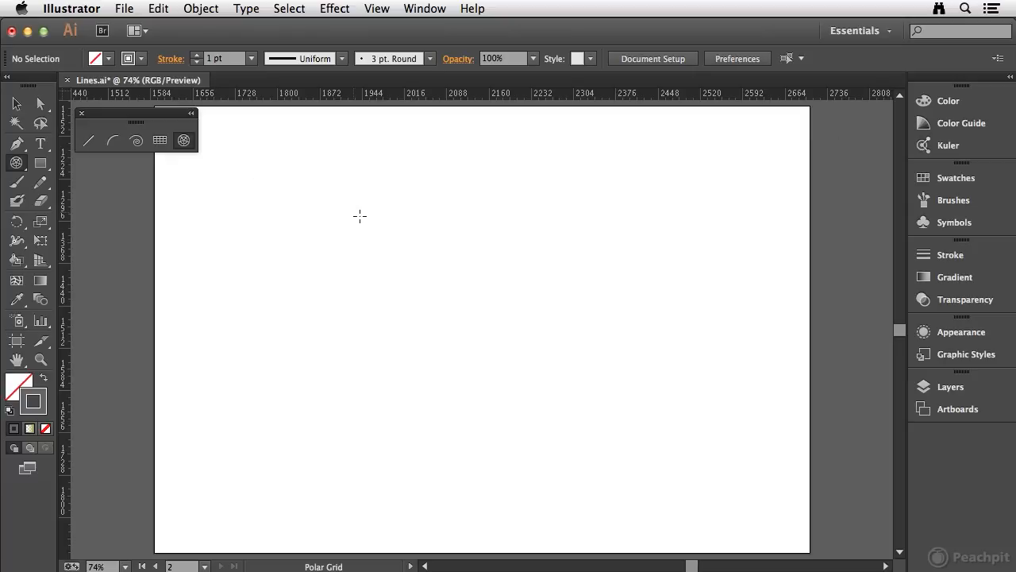
left_click_drag(363, 196, 677, 508)
key("Up")
key("Up")
key("Up")
key("Up")
key("Up")
key("Up")
key("Up")
key("Up")
key("Up")
key("Up")
key("Up")
key("Down")
key("Down")
key("Down")
key("Down")
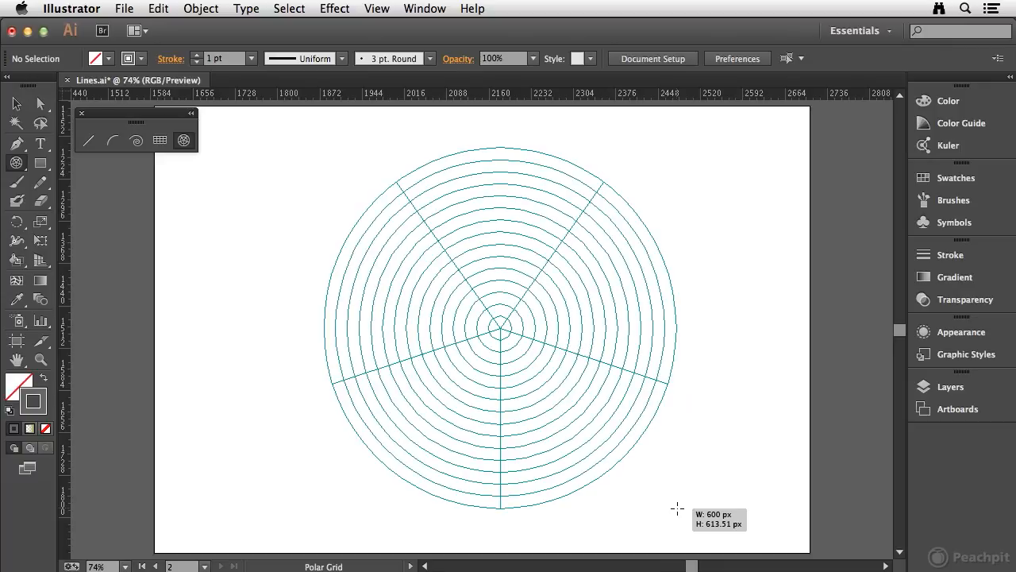
Resize the polar grid to about 615 by 608 px and increase its radial dividers.
left_click_drag(677, 508, 685, 506)
key("Left")
key("Left")
key("Left")
key("Left")
key("Left")
key("Right")
key("Right")
key("Right")
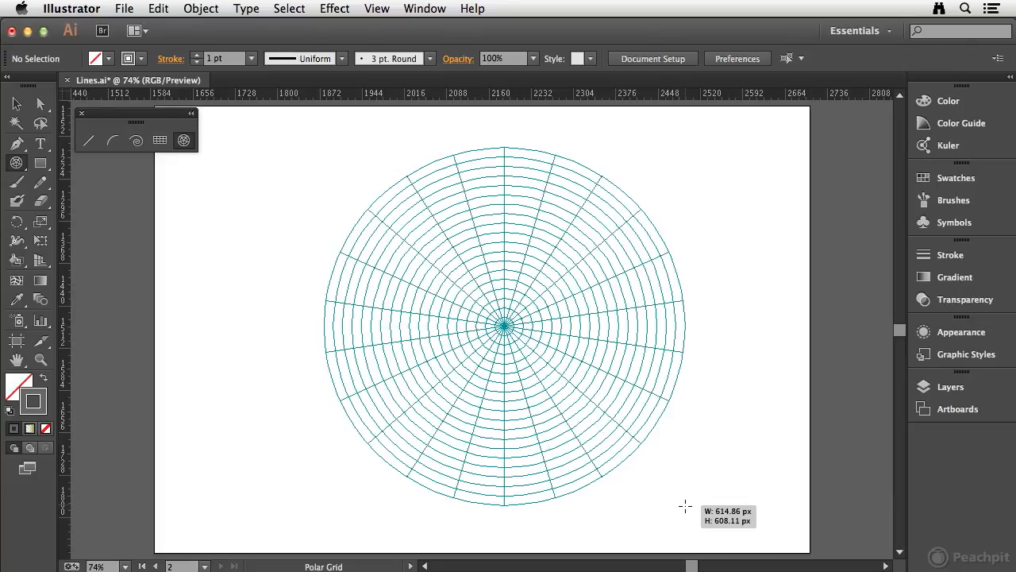
Enlarge the polar grid to about 654 by 626 px and reduce its radial dividers to 18.
left_click_drag(686, 505, 708, 517)
key("Left")
key("Left")
key("Left")
key("Left")
key("Left")
key("Left")
key("Left")
key("Left")
key("Left")
key("Left")
key("Left")
key("Left")
key("Left")
key("Left")
key("Left")
key("Left")
key("Left")
key("Left")
key("Left")
key("Left")
key("Left")
key("Left")
key("Left")
key("Left")
key("Left")
key("Left")
key("Left")
key("Left")
Vary the skew of the polar grid's concentric dividers inward and outward, ending with the circles bunched toward the centre.
key("x")
key("x")
key("x")
key("x")
key("x")
key("x")
key("x")
key("x")
key("x")
key("x")
key("c")
key("c")
key("c")
key("c")
key("c")
key("c")
key("c")
key("c")
key("c")
key("c")
key("c")
key("c")
key("c")
key("c")
key("c")
key("x")
key("x")
key("x")
key("x")
key("x")
key("x")
key("x")
key("x")
key("x")
key("x")
key("x")
key("x")
key("x")
key("x")
key("x")
Vary the skew of the polar grid's radial dividers in both directions, ending at -20%, and delete the grid.
key("f")
key("f")
key("f")
key("f")
key("f")
key("f")
key("f")
key("f")
key("f")
key("f")
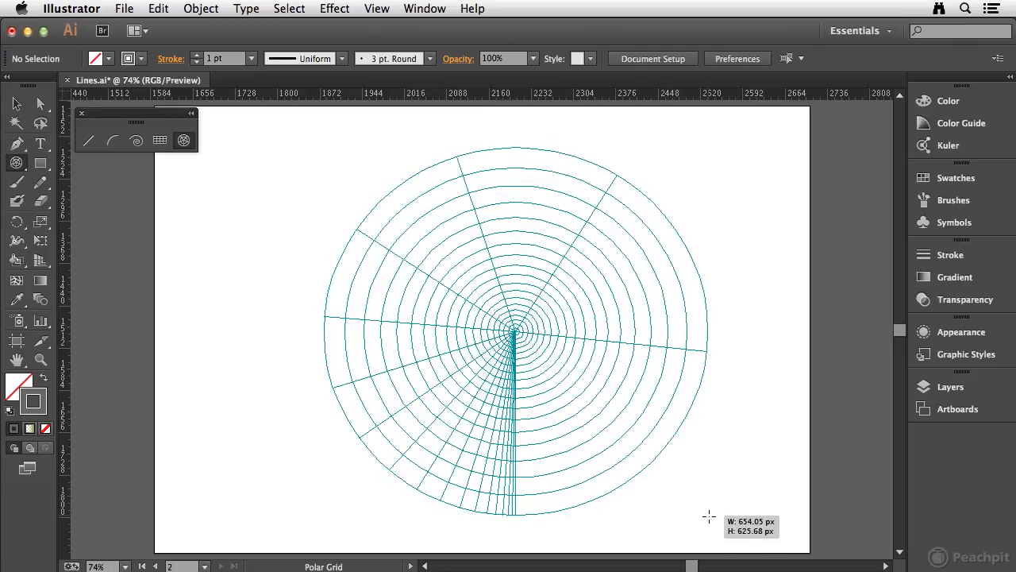
key("v")
key("v")
key("v")
key("v")
key("v")
key("v")
key("v")
key("v")
key("v")
key("v")
left_click_drag(708, 517, 708, 516)
key("f")
key("f")
key("f")
key("f")
key("f")
key("v")
key("v")
key("v")
key("v")
key("v")
key("Delete")
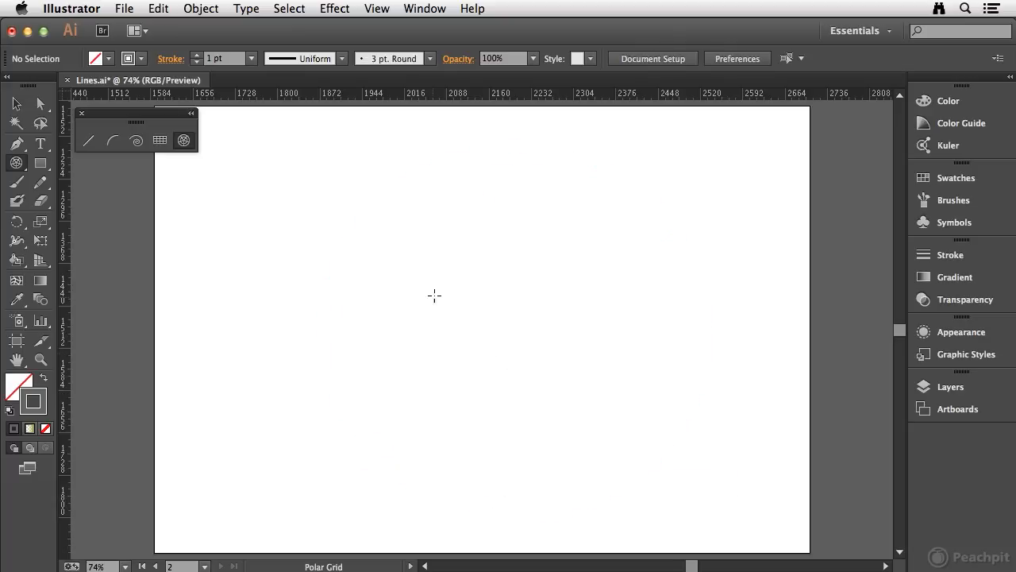
Create a polar grid from numeric options with concentric and radial divider skew set to 0%, and move it to the artboard's centre.
left_click(442, 267)
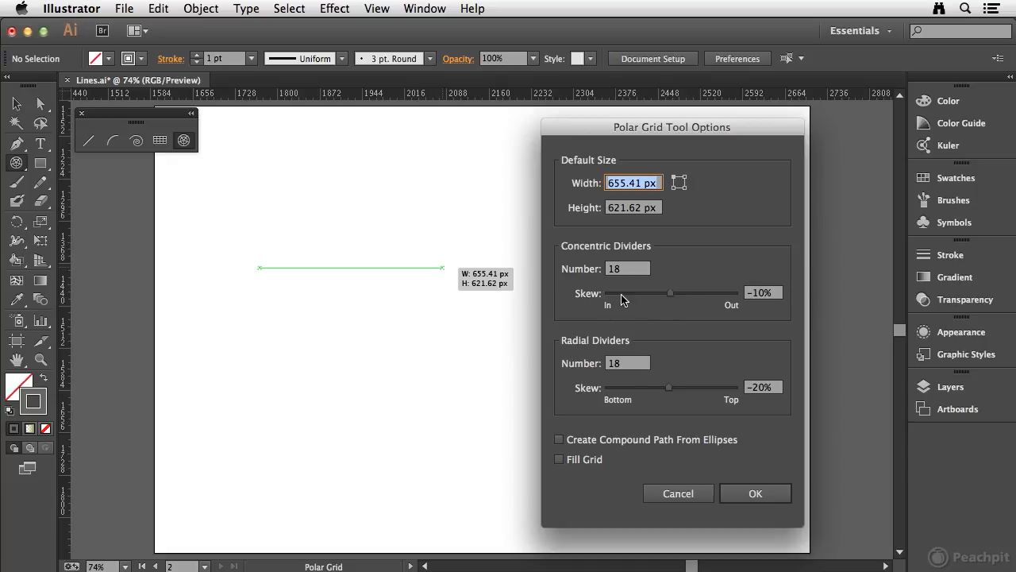
left_click(762, 293)
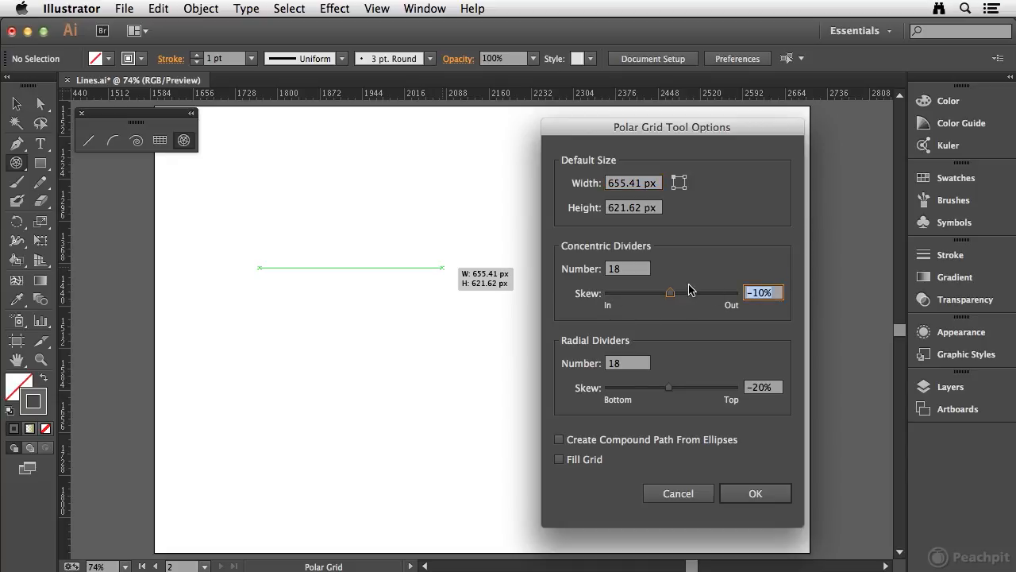
type("0")
key("Tab")
key("Tab")
type("0")
key("Tab")
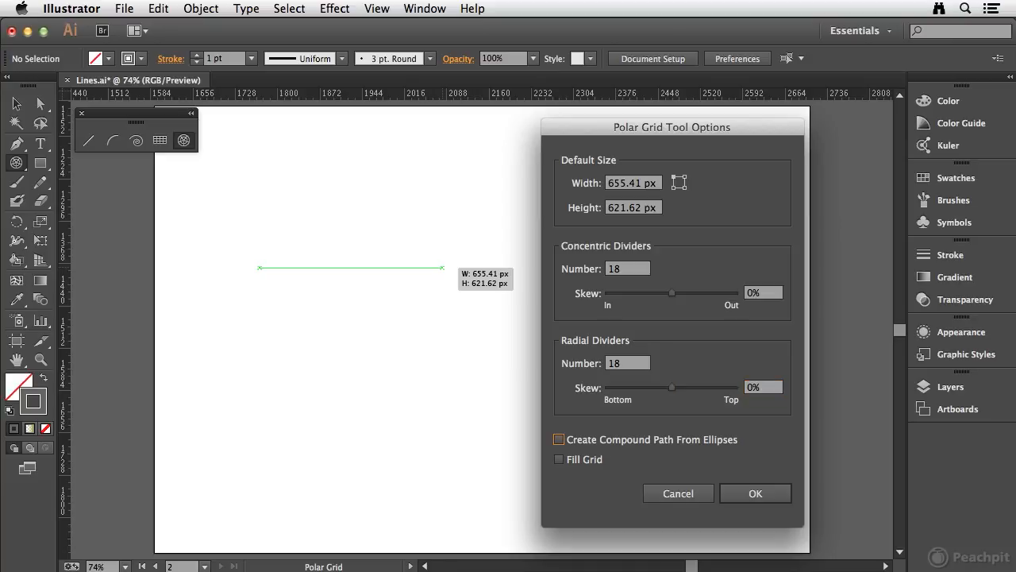
left_click(767, 493)
left_click_drag(631, 353, 483, 231)
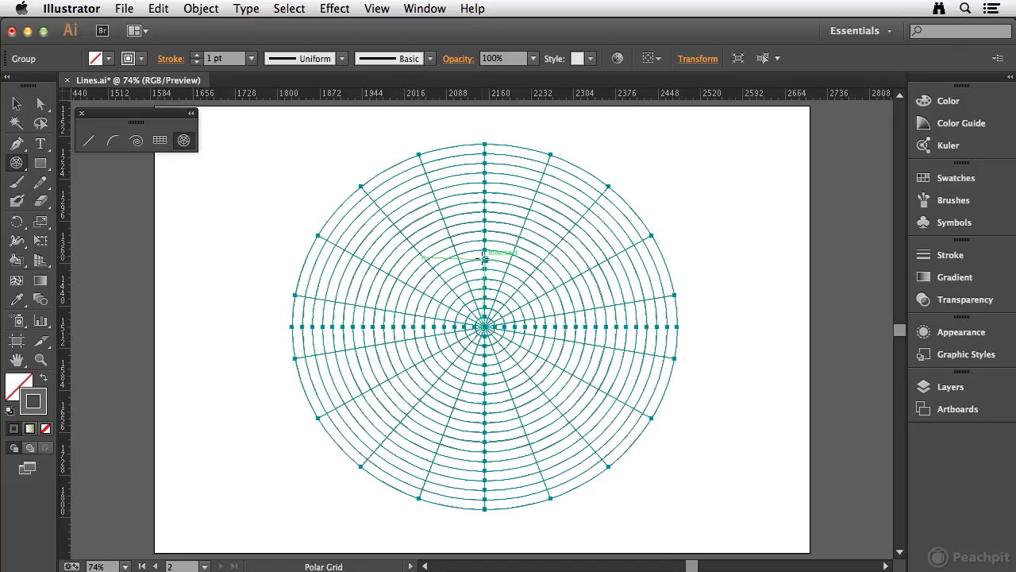